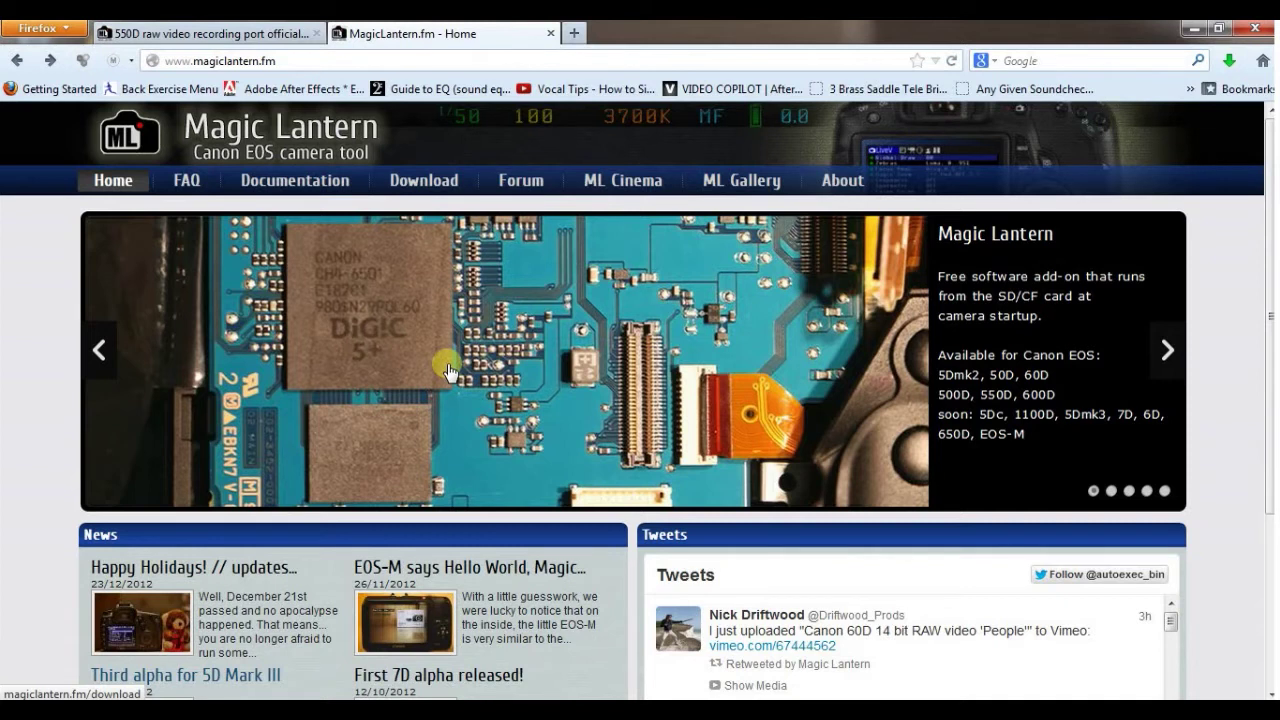
- Go to the Magic Lantern Download page, which lists stable release v2.3 for the 550D 1.0.9
{"action": "left_click", "coordinate": [302, 60]}
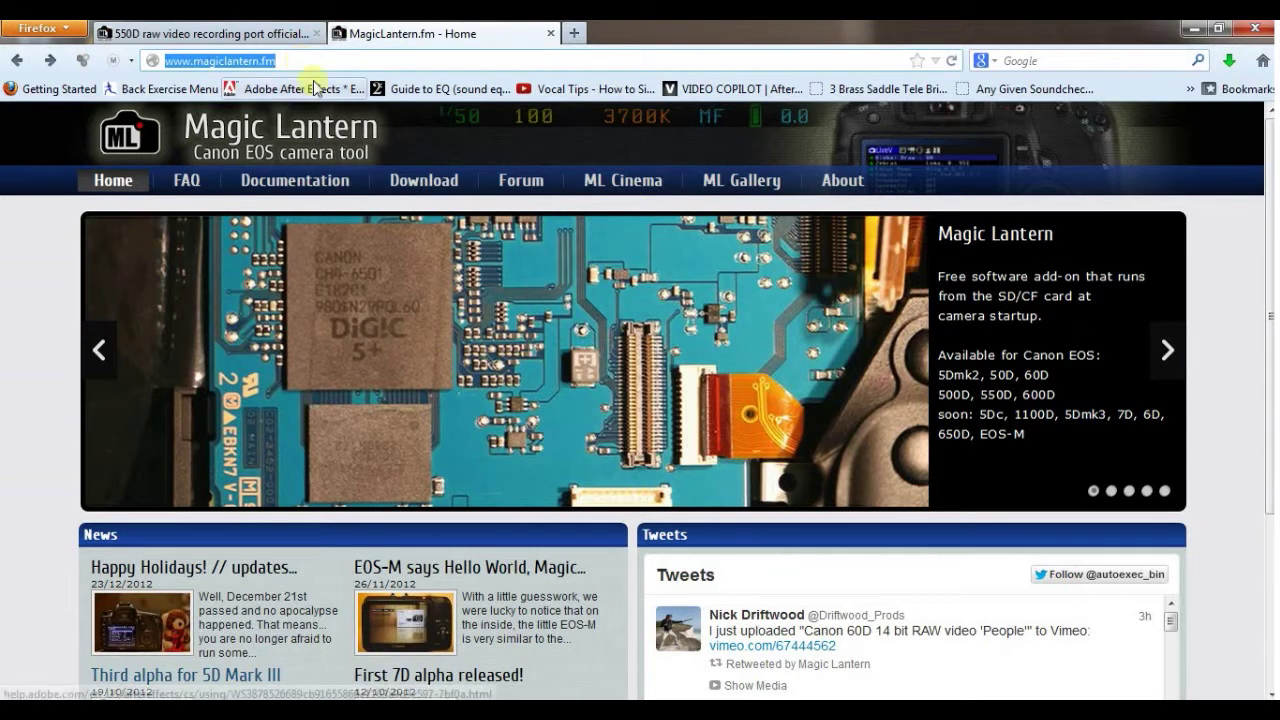
{"action": "left_click", "coordinate": [416, 184]}
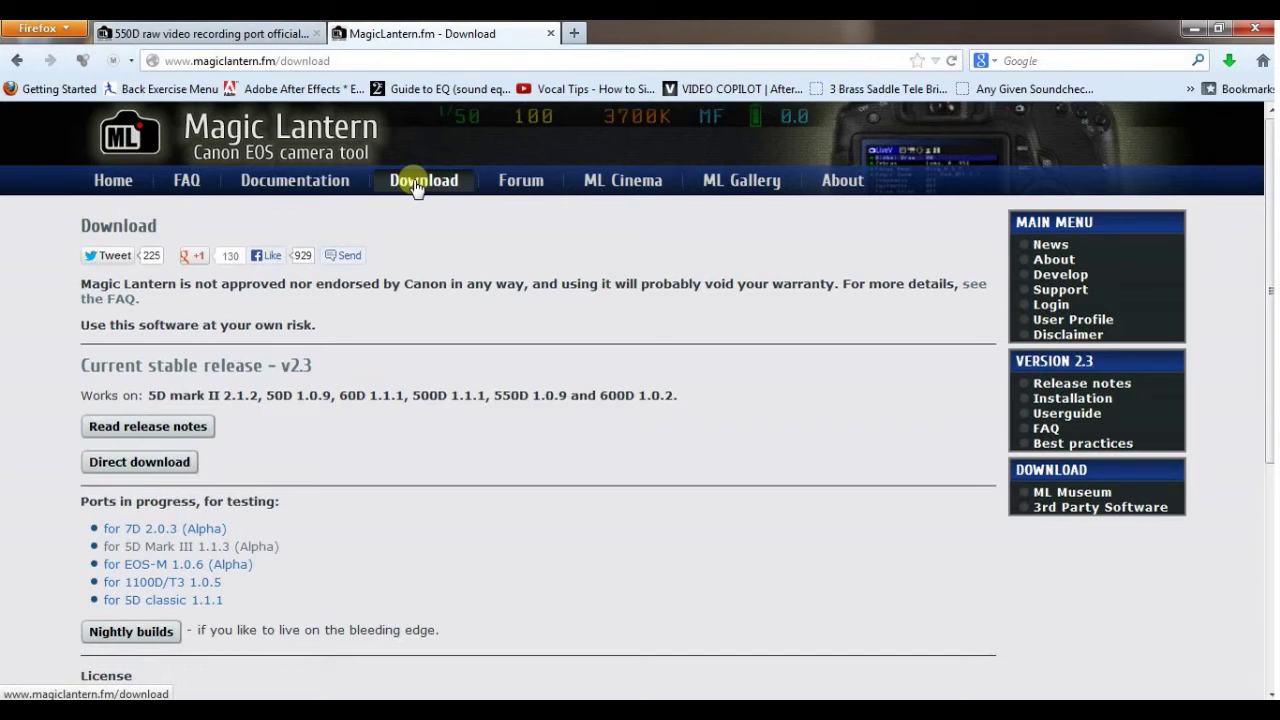
- Browse the Magic Lantern forum to the RAW Video board
{"action": "left_click", "coordinate": [526, 191]}
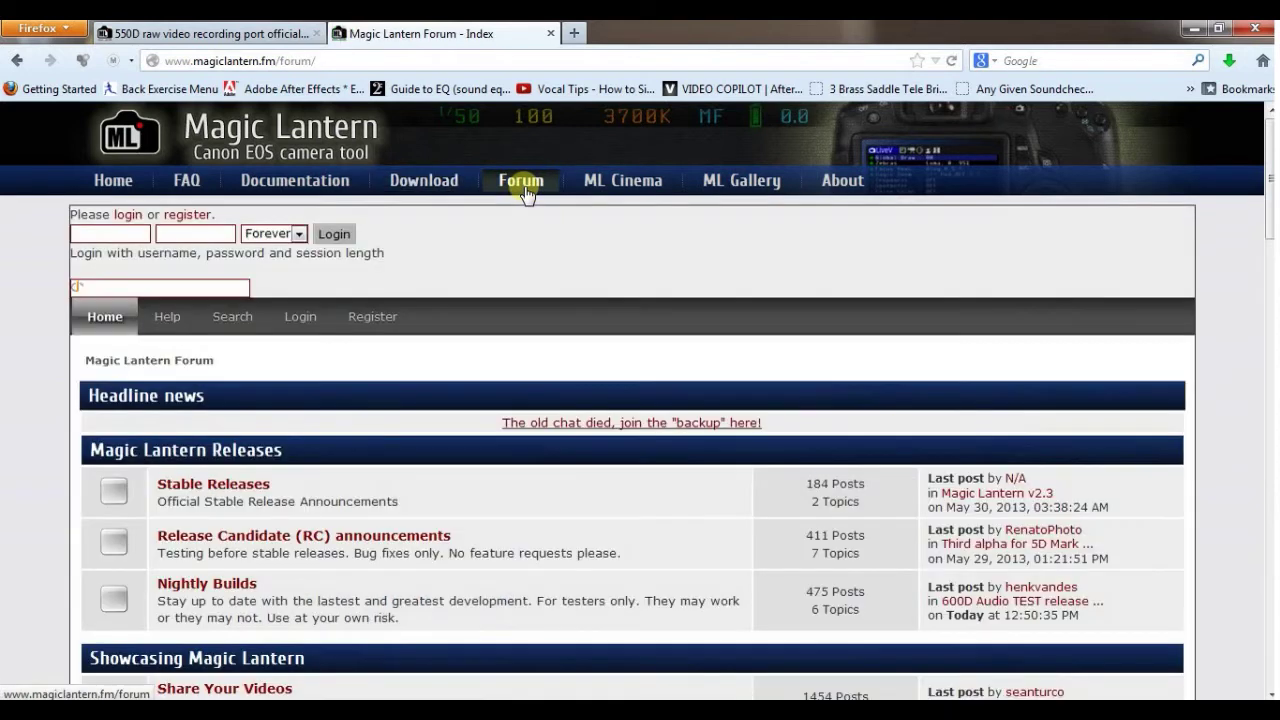
{"action": "scroll", "coordinate": [480, 294], "scroll_direction": "down", "scroll_amount": 10}
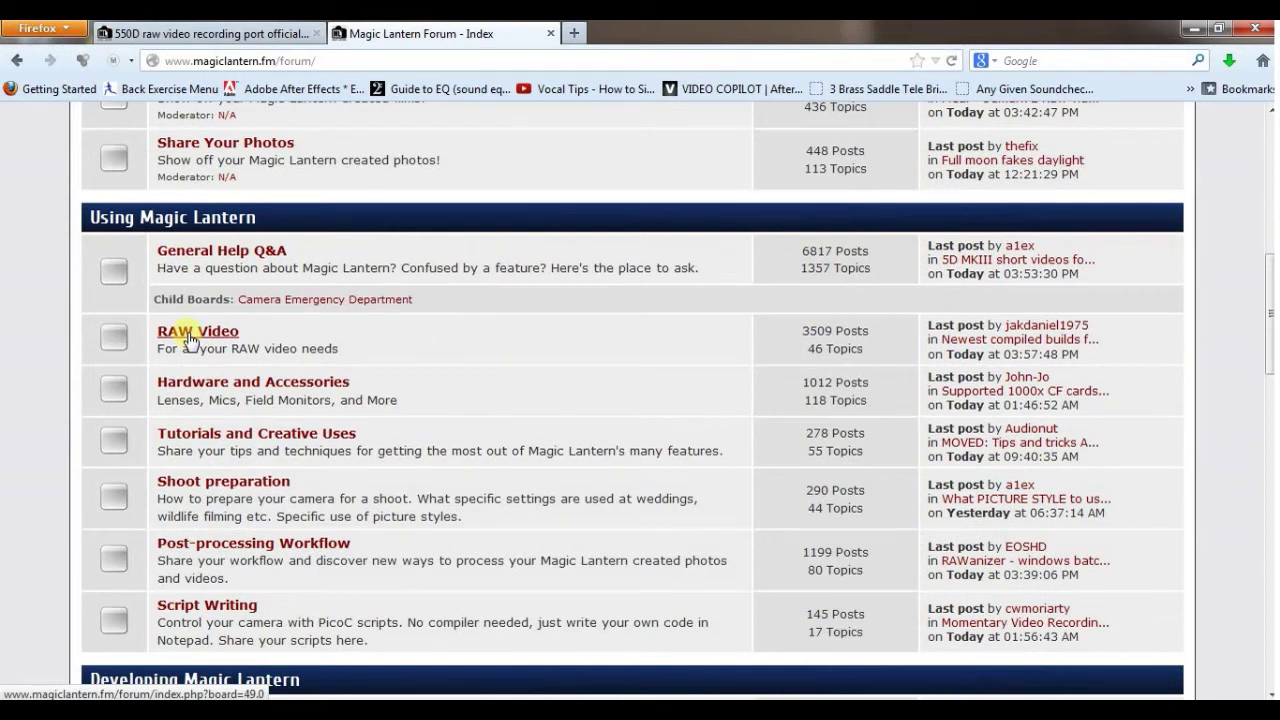
{"action": "left_click", "coordinate": [190, 338]}
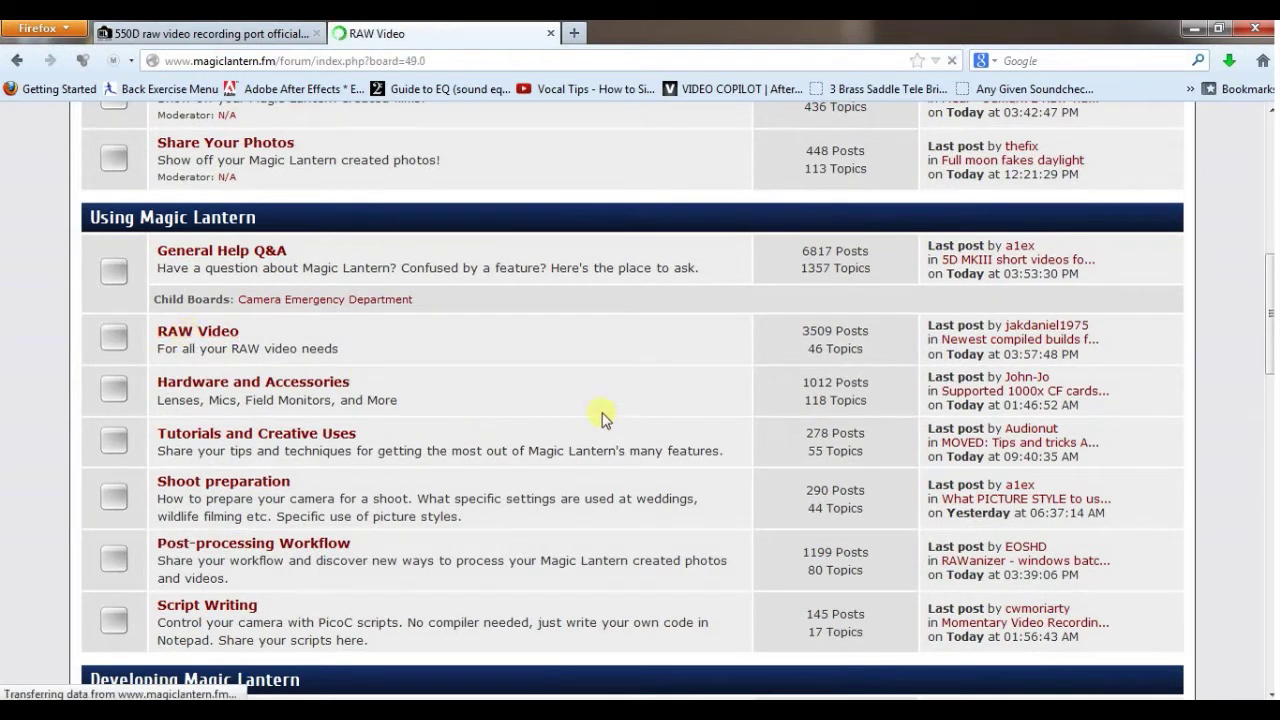
{"action": "scroll", "coordinate": [450, 398], "scroll_direction": "down", "scroll_amount": 2}
{"action": "scroll", "coordinate": [500, 540], "scroll_direction": "down", "scroll_amount": 5}
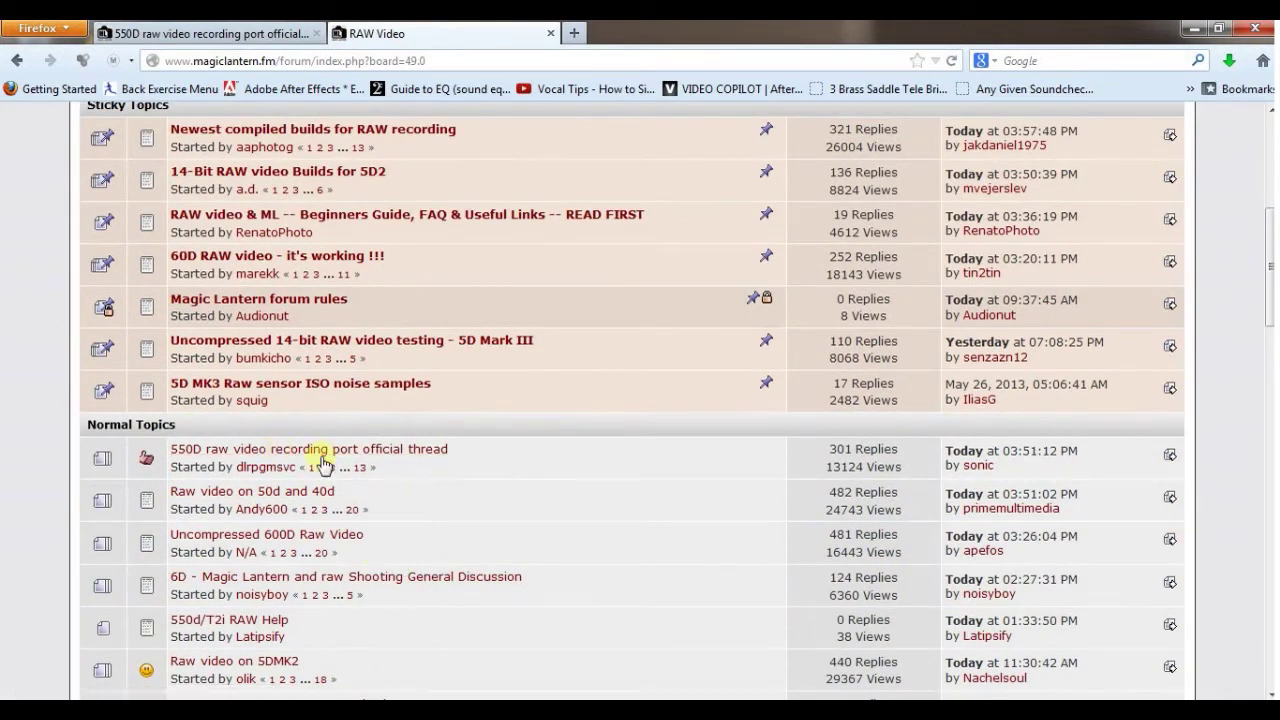
- Scroll the 550D raw video thread to the mediafire build link, then minimize Firefox
{"action": "left_click", "coordinate": [198, 34]}
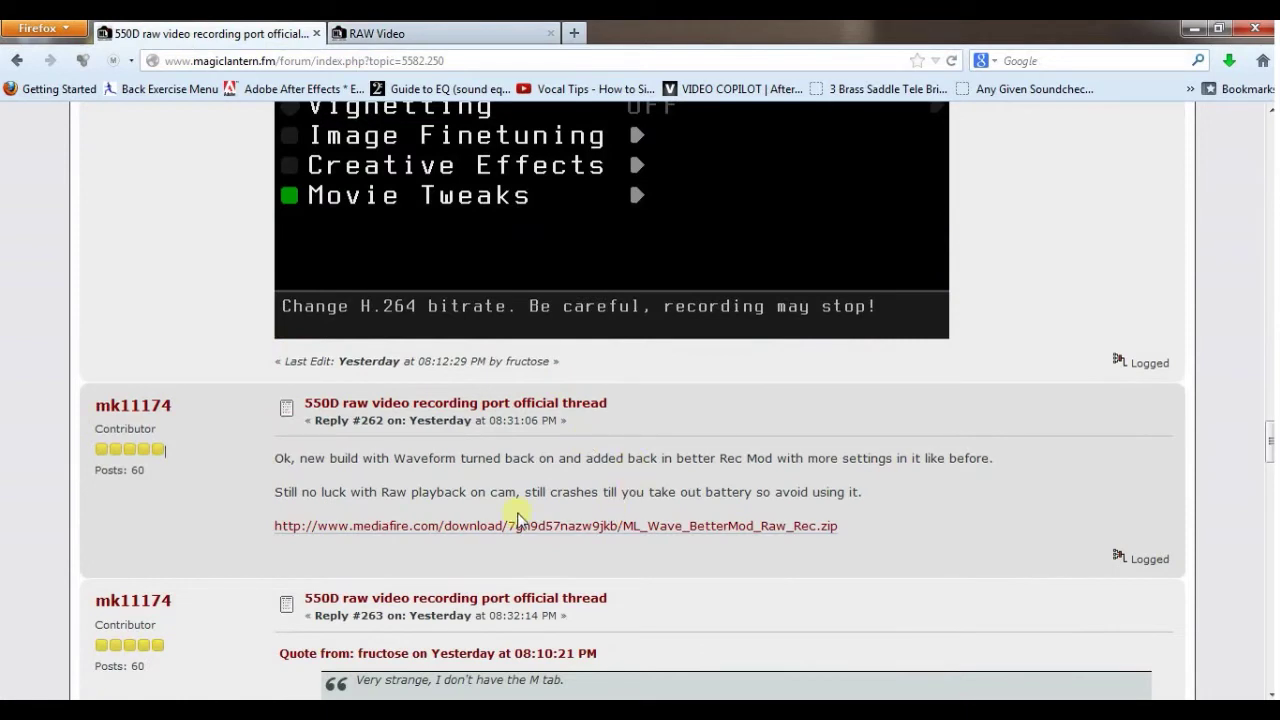
{"action": "scroll", "coordinate": [220, 412], "scroll_direction": "down", "scroll_amount": 3}
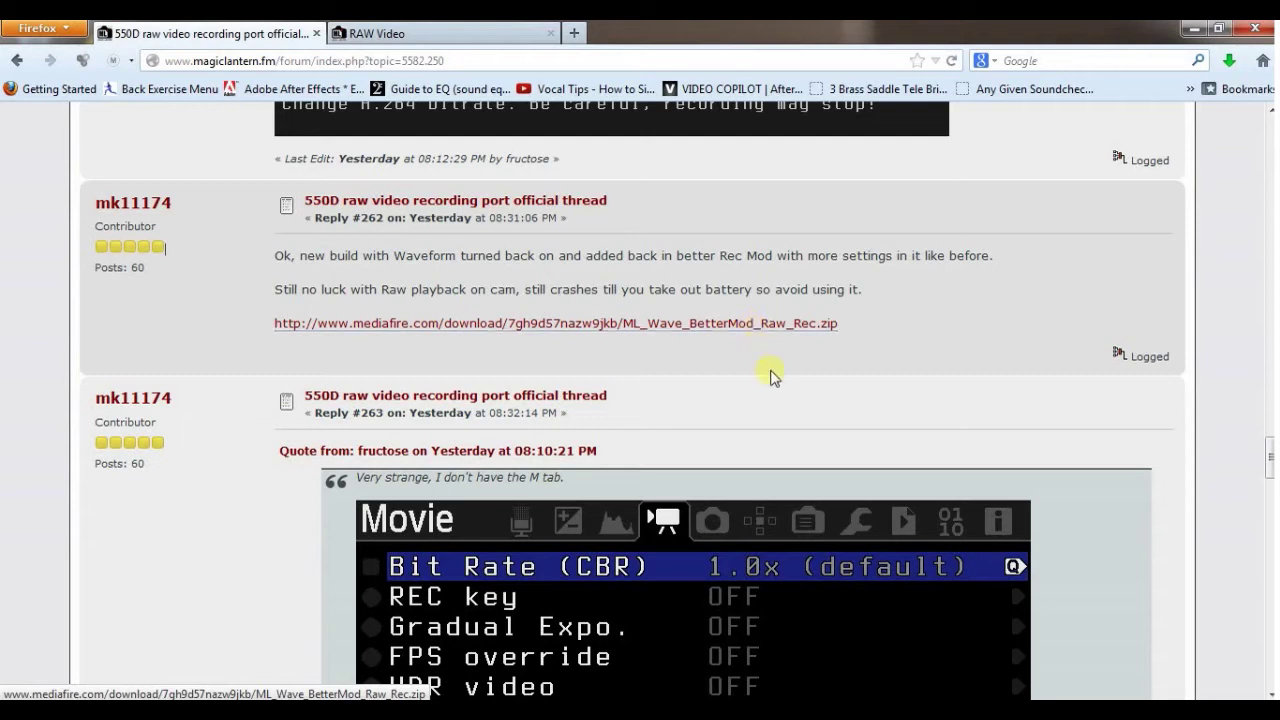
{"action": "left_click", "coordinate": [1192, 29]}
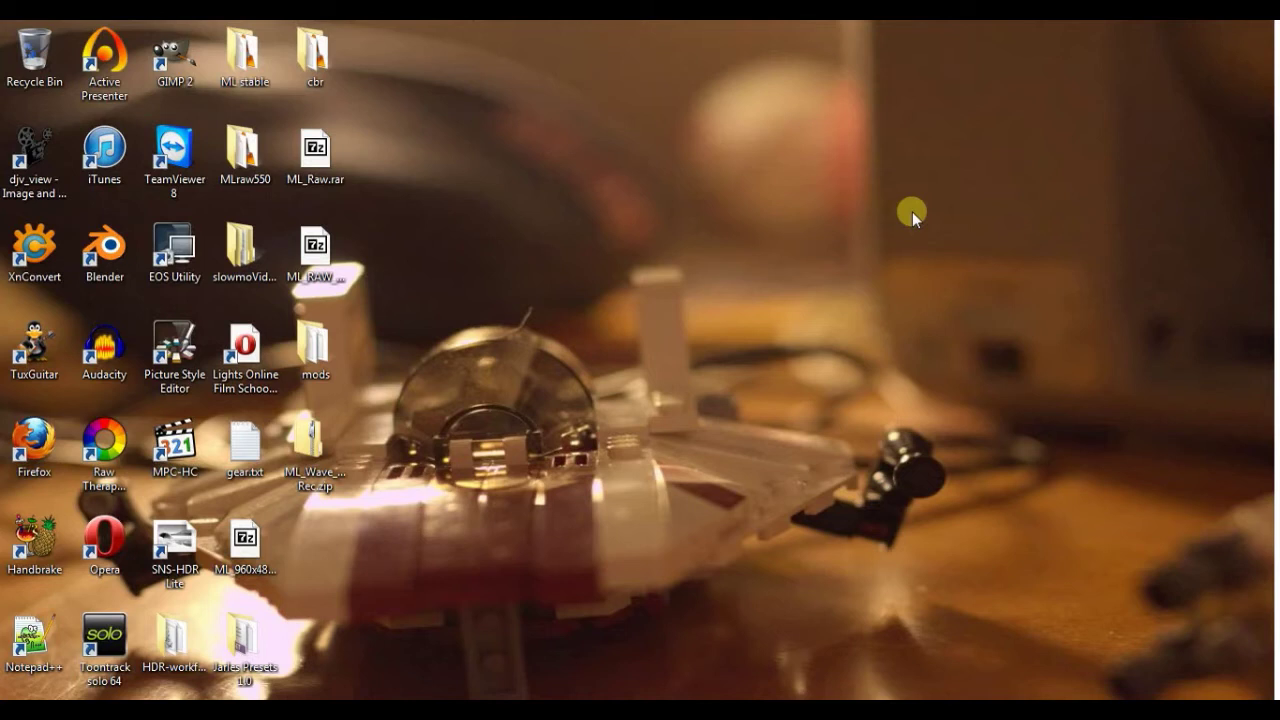
- Extract ML_Wave_BetterMod_Raw_Rec.zip into a desktop folder holding ML, 550D-109.FIR and AUTOEXEC.BIN
{"action": "left_click", "coordinate": [328, 455]}
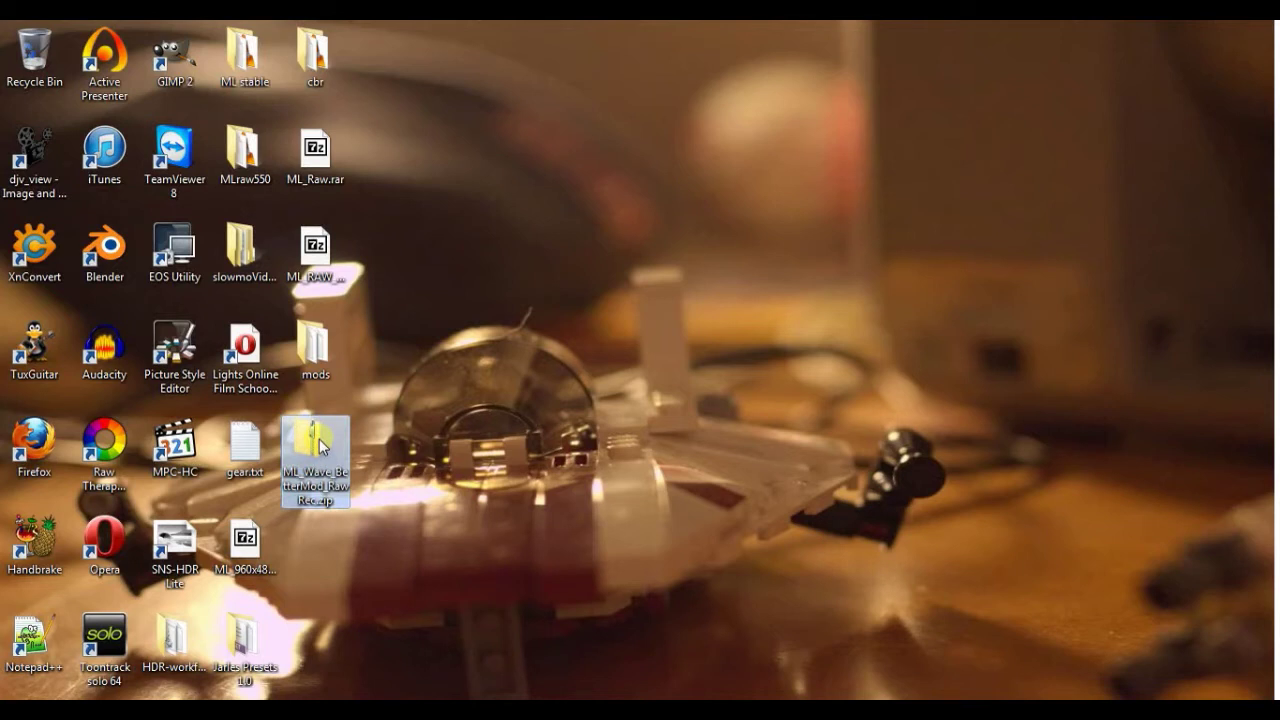
{"action": "double_click", "coordinate": [320, 446]}
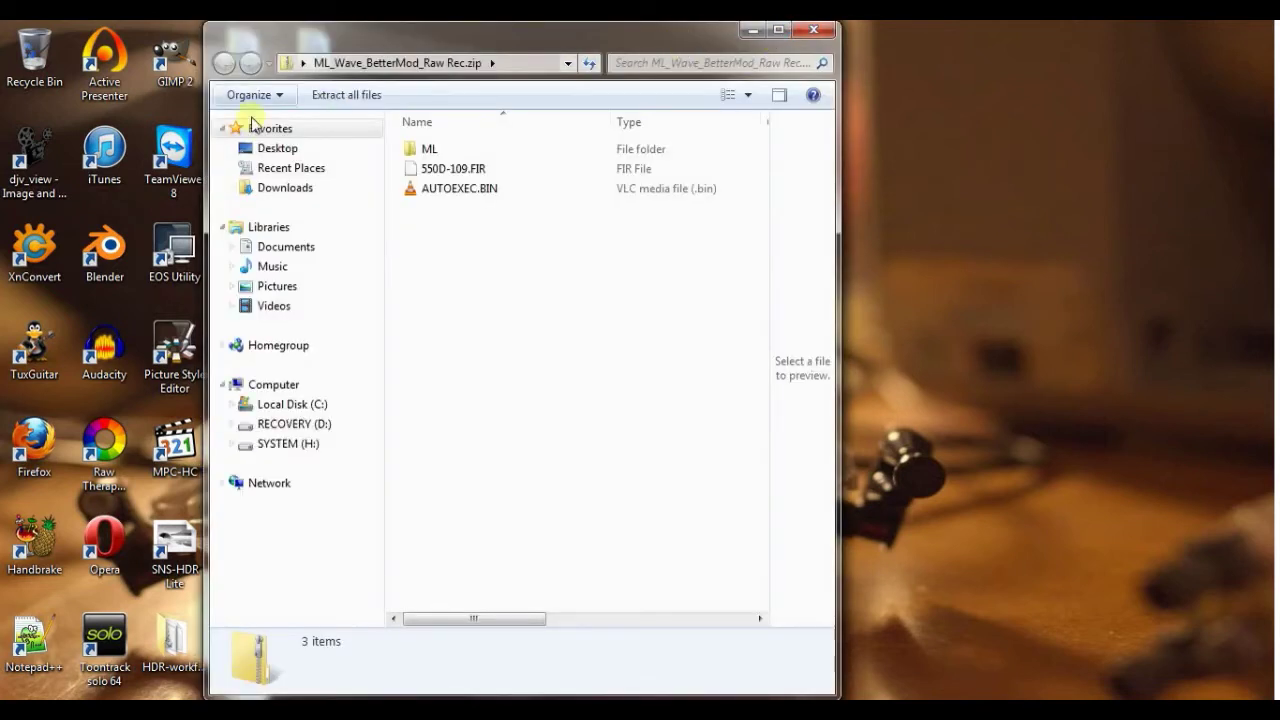
{"action": "left_click", "coordinate": [346, 95]}
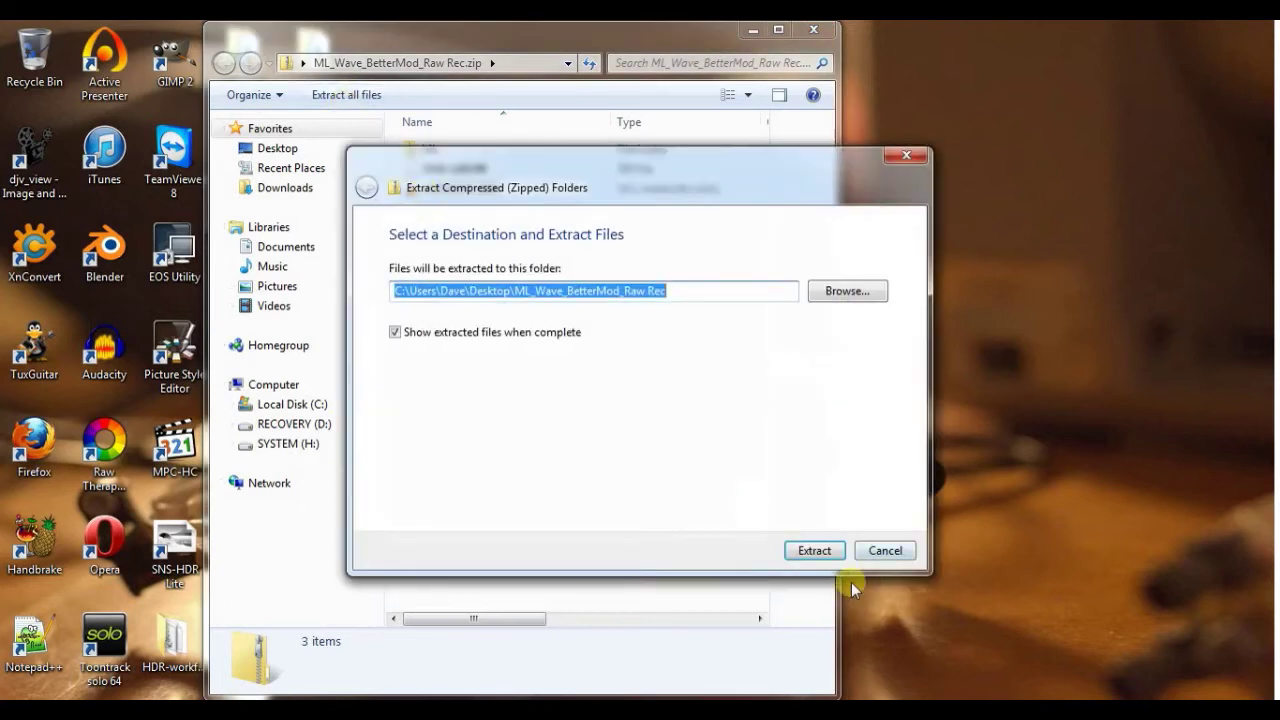
{"action": "left_click", "coordinate": [815, 553]}
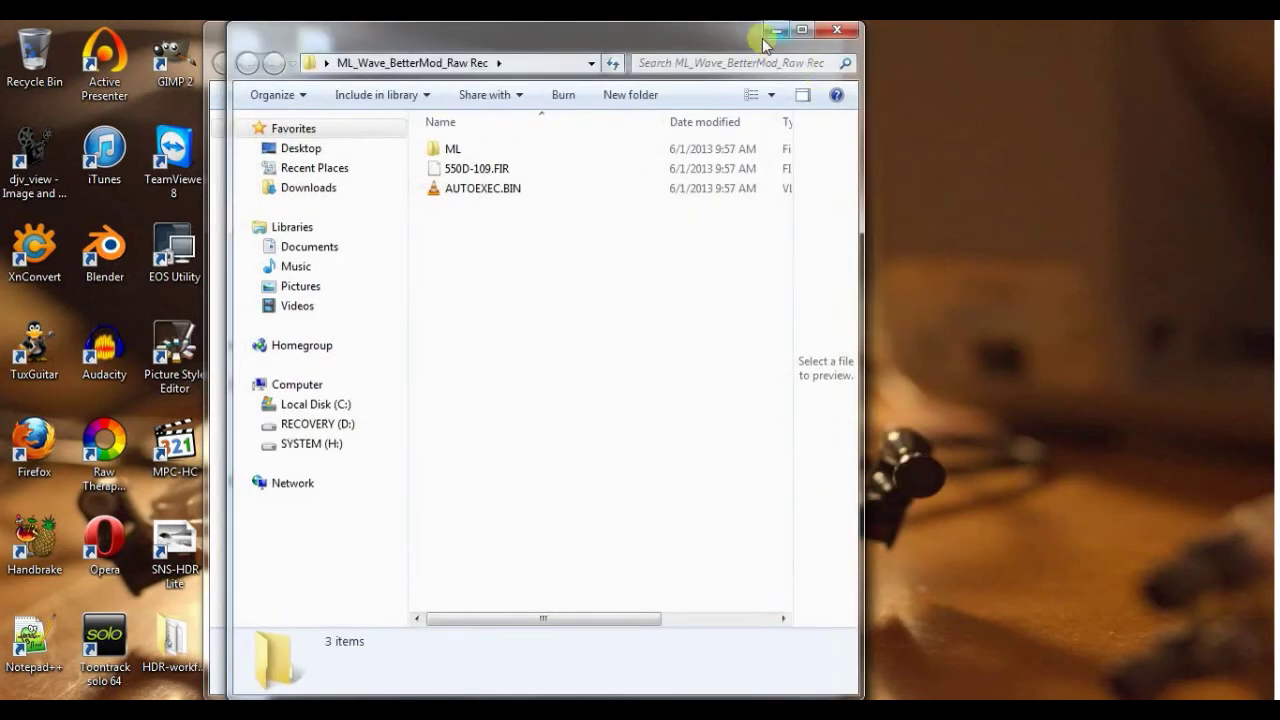
- Open the EOS_DIGITAL (G:) card beside the extracted build, then minimize the build's window
{"action": "left_click_drag", "start_coordinate": [737, 46], "coordinate": [749, 91]}
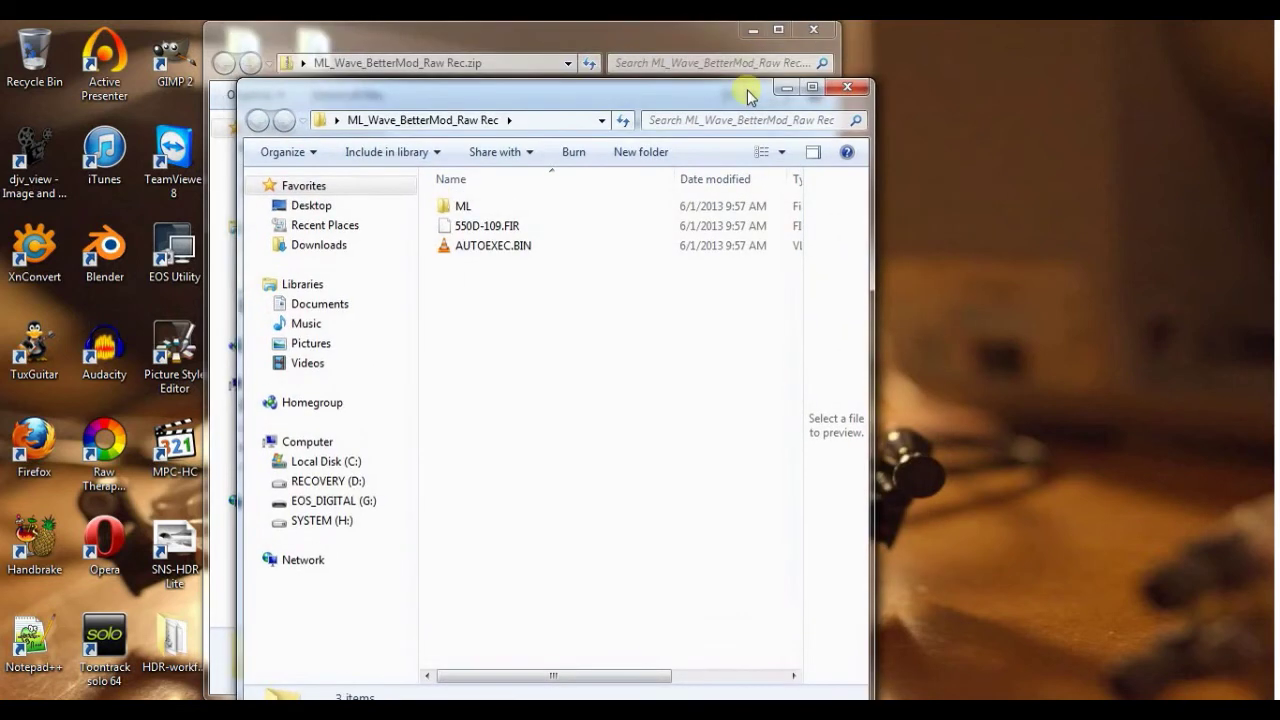
{"action": "left_click", "coordinate": [812, 37]}
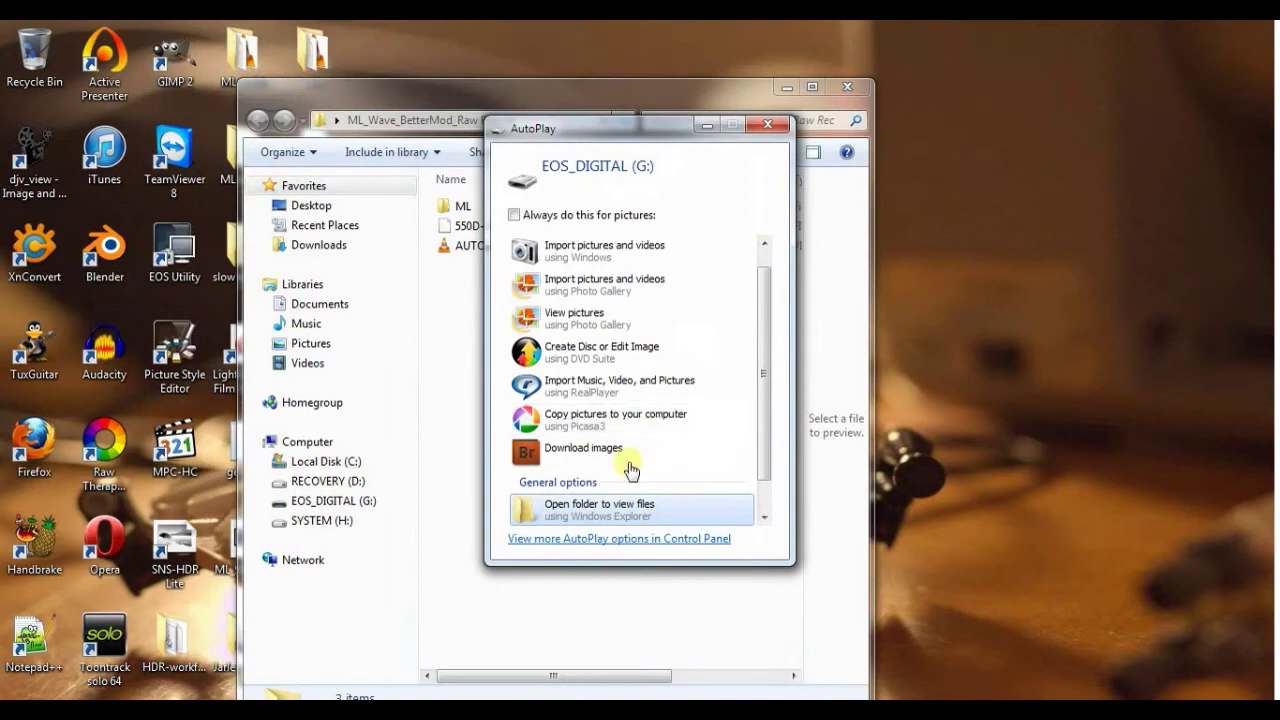
{"action": "left_click", "coordinate": [588, 513]}
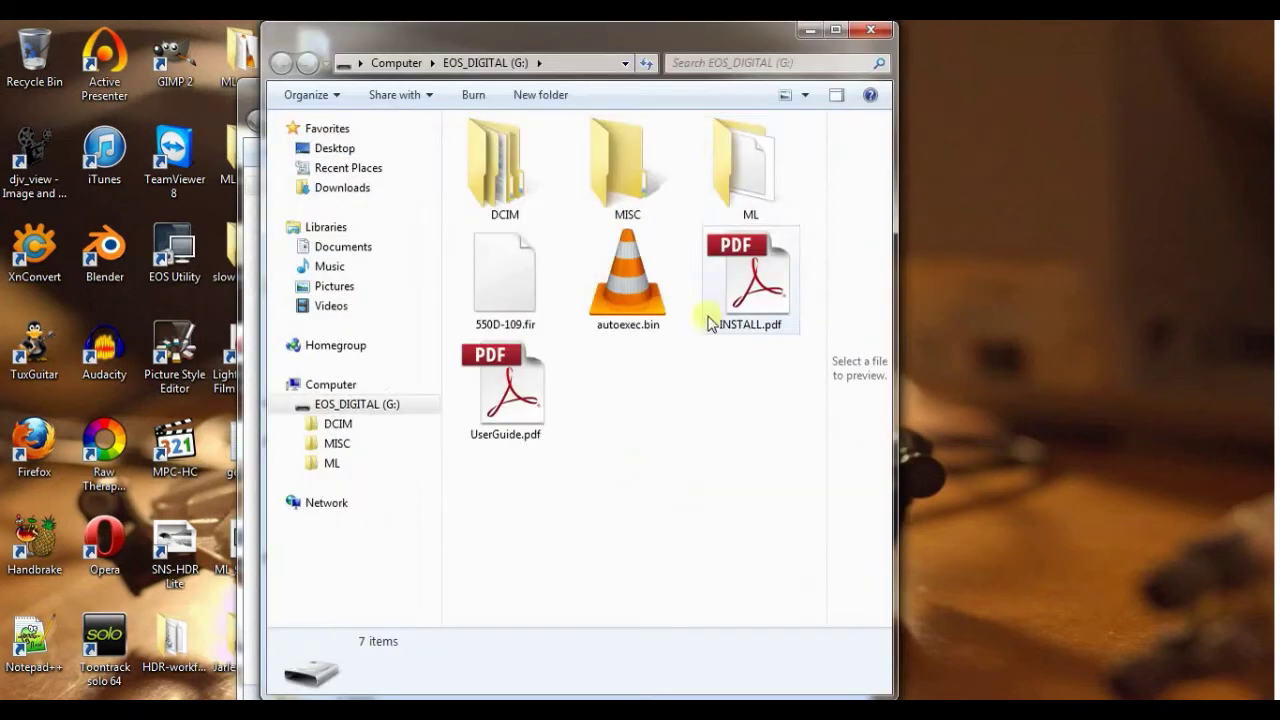
{"action": "left_click_drag", "start_coordinate": [700, 40], "coordinate": [1082, 40]}
{"action": "left_click_drag", "start_coordinate": [587, 97], "coordinate": [2, 67]}
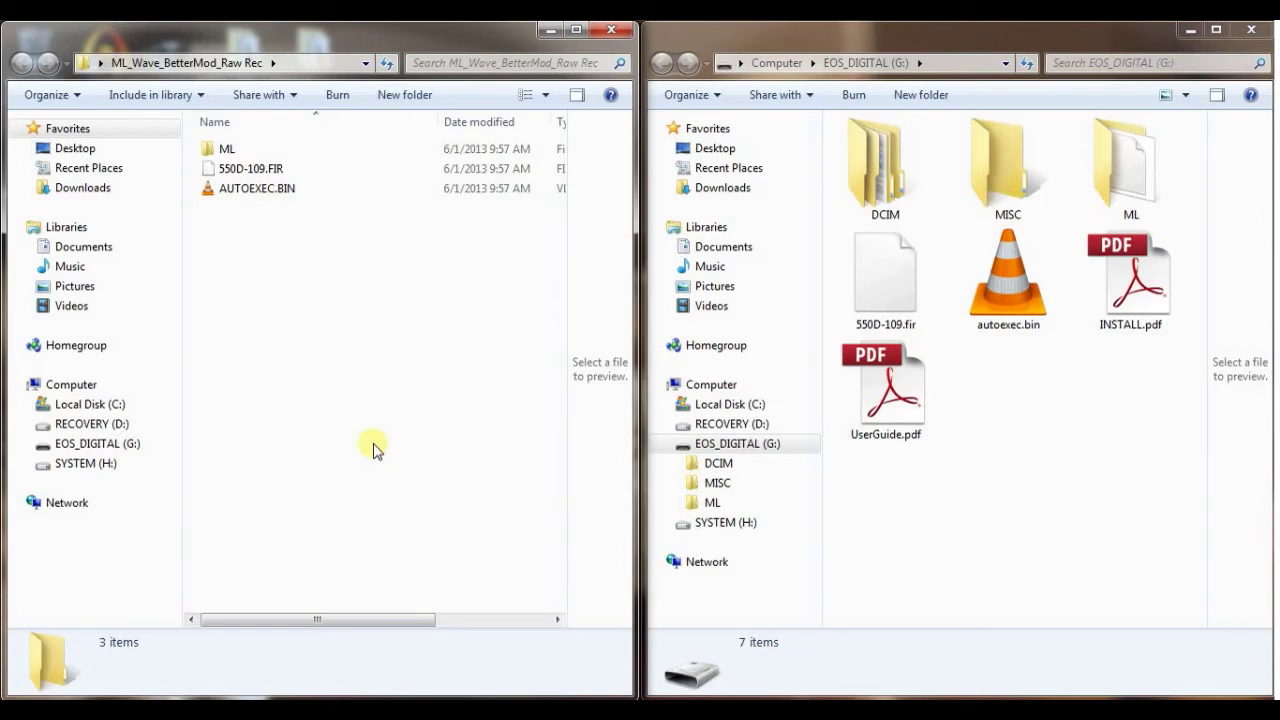
{"action": "left_click", "coordinate": [1095, 178]}
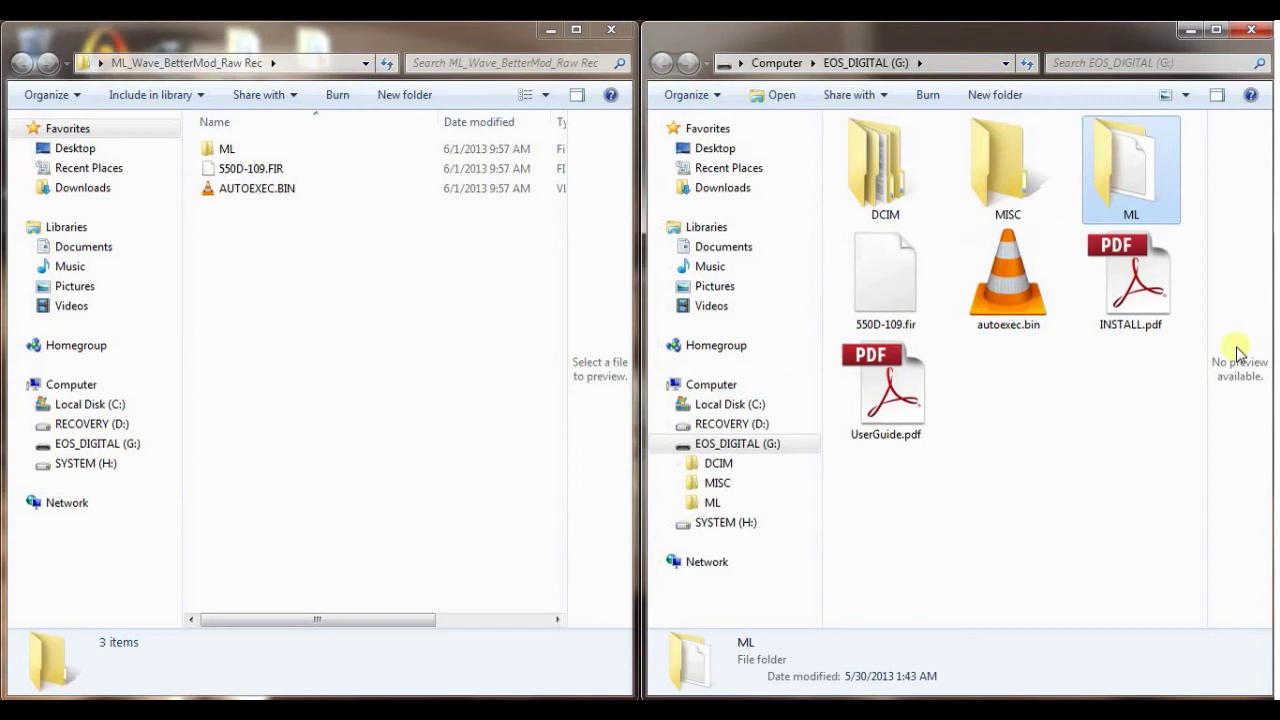
{"action": "left_click", "coordinate": [553, 35]}
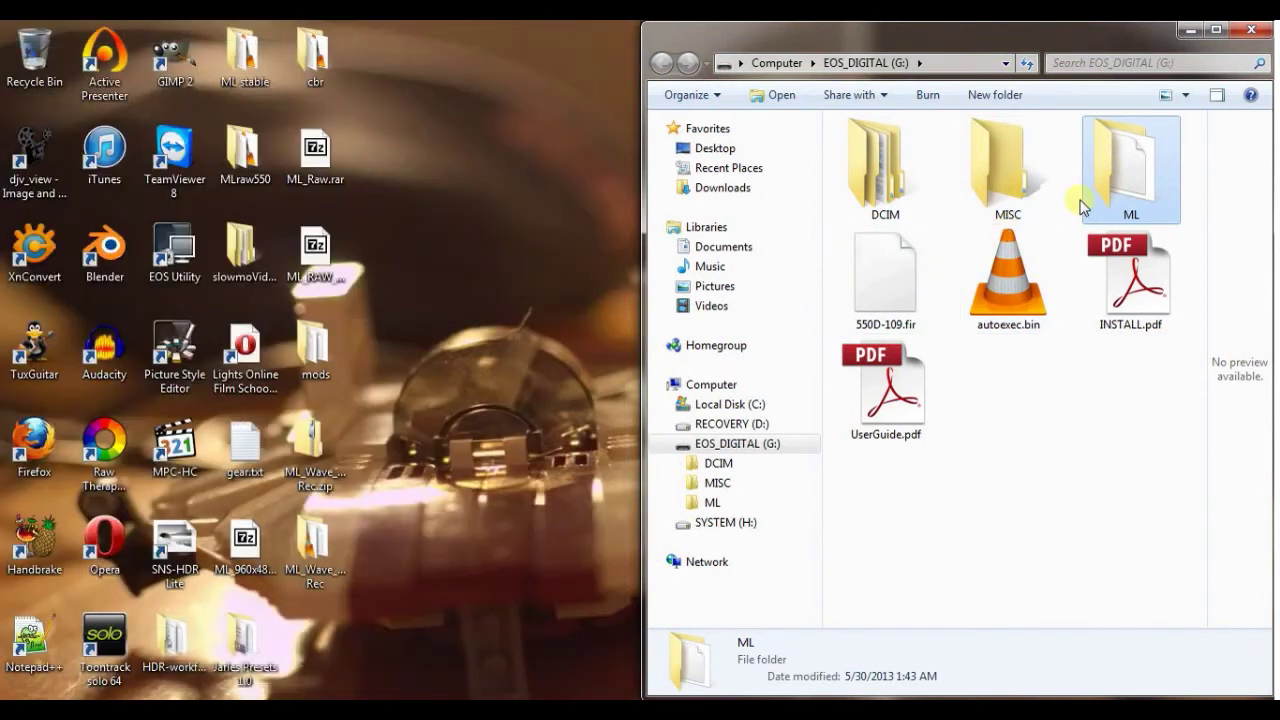
- Open the ML stable desktop folder in the left half of the screen, then close it
{"action": "left_click", "coordinate": [244, 58]}
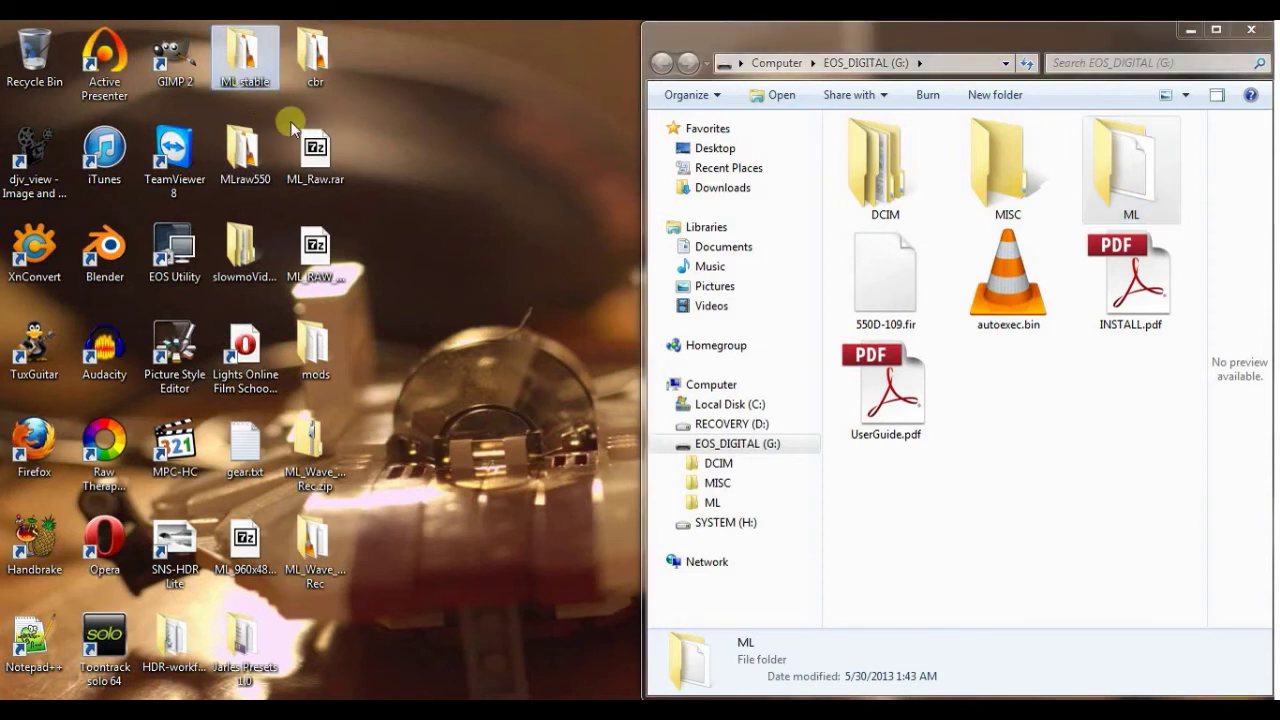
{"action": "double_click", "coordinate": [245, 60]}
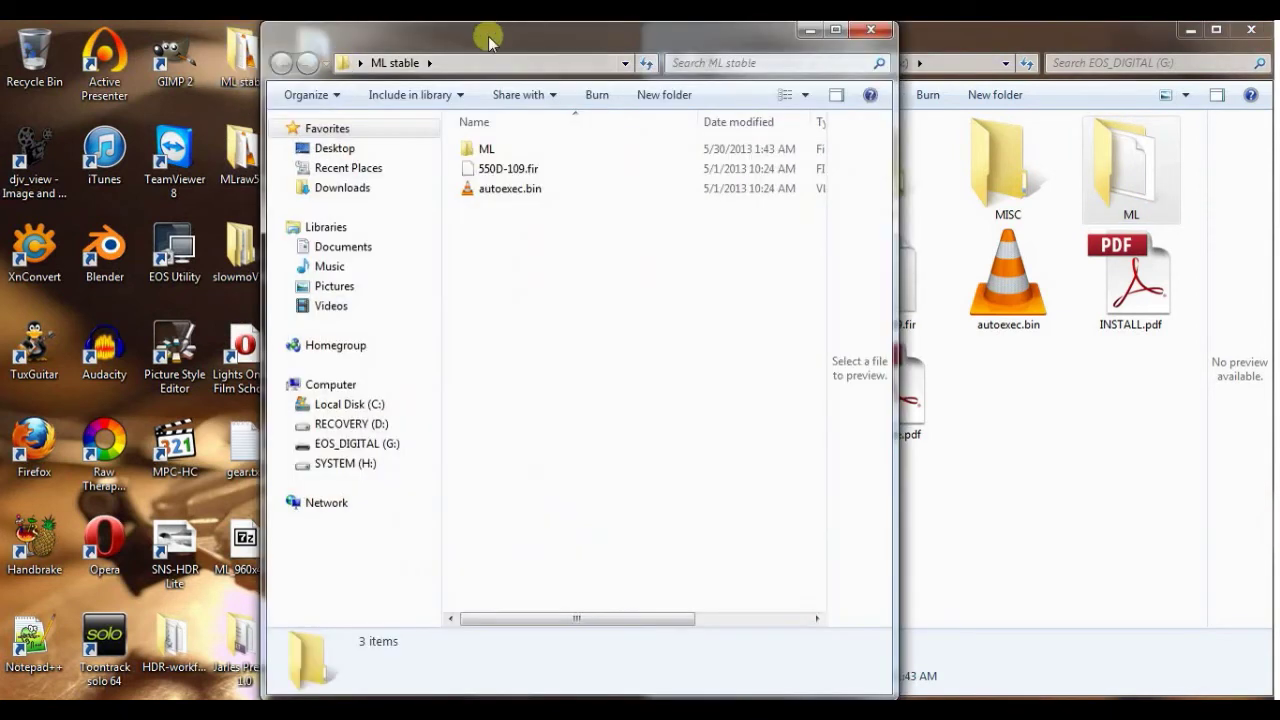
{"action": "left_click_drag", "start_coordinate": [486, 34], "coordinate": [2, 34]}
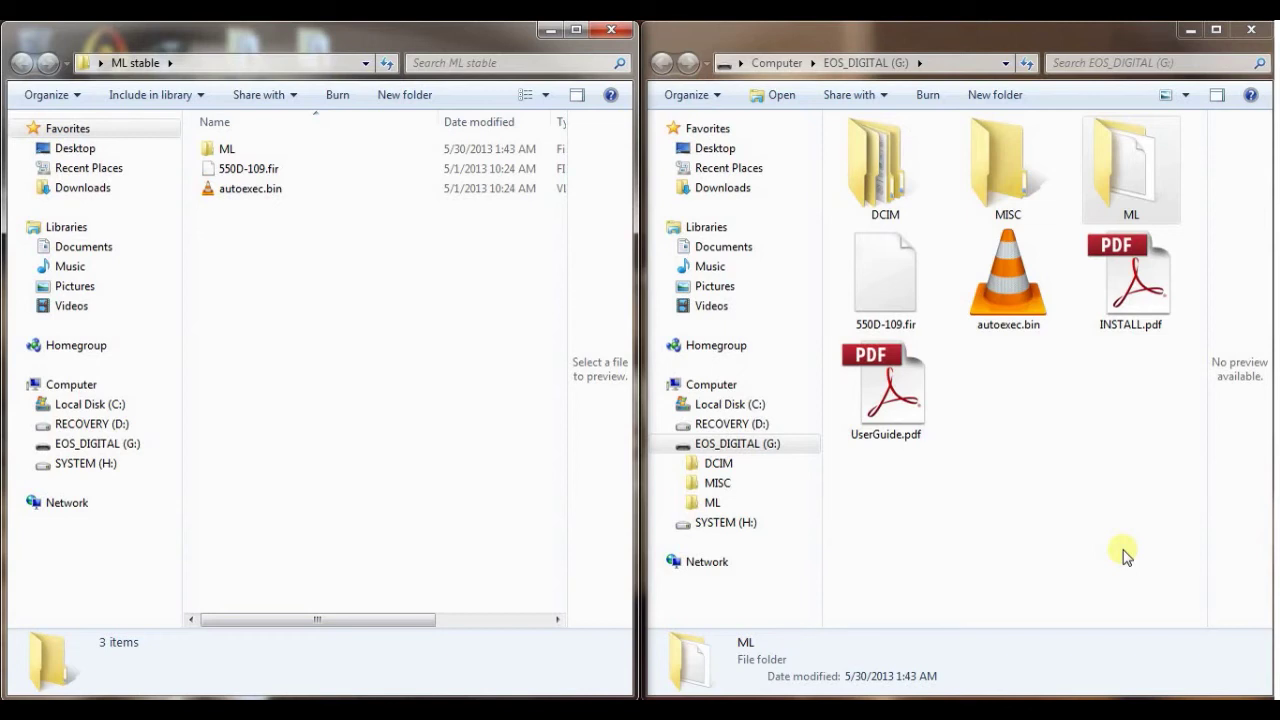
{"action": "left_click", "coordinate": [611, 29]}
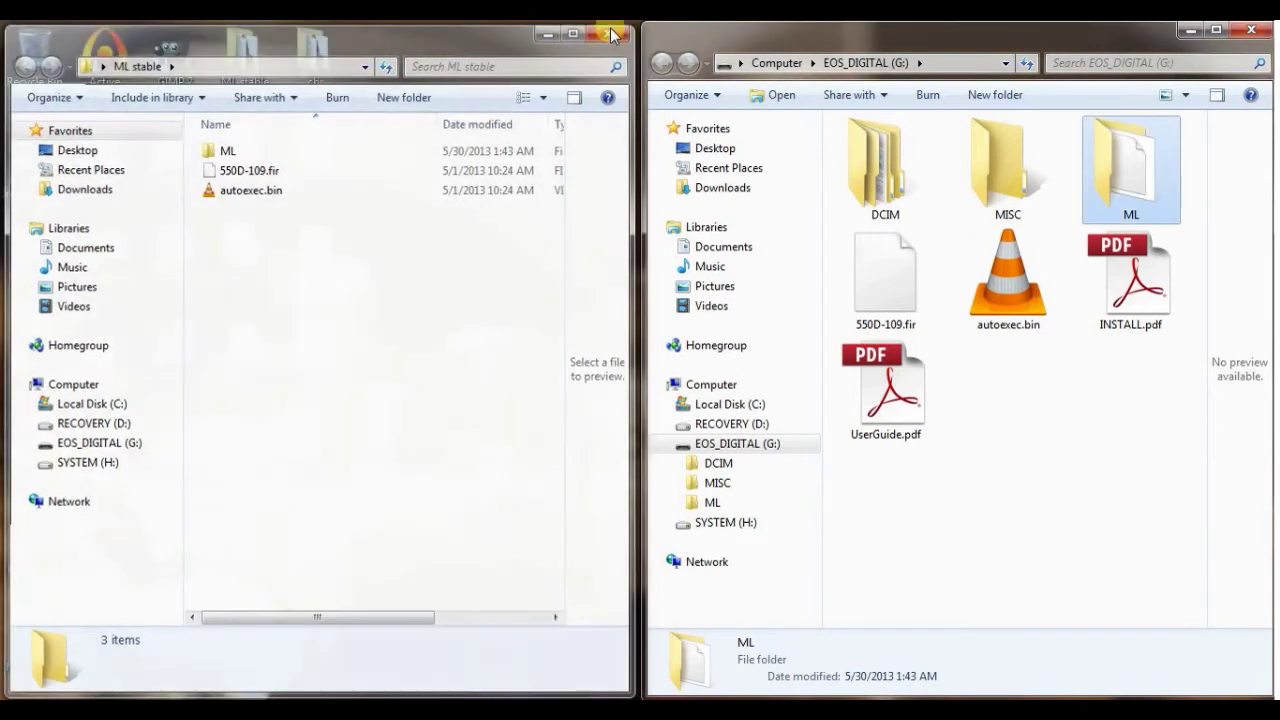
- Copy the raw build's AUTOEXEC.BIN onto EOS_DIGITAL, replacing the card's existing autoexec.bin
{"action": "mouse_move", "coordinate": [265, 697]}
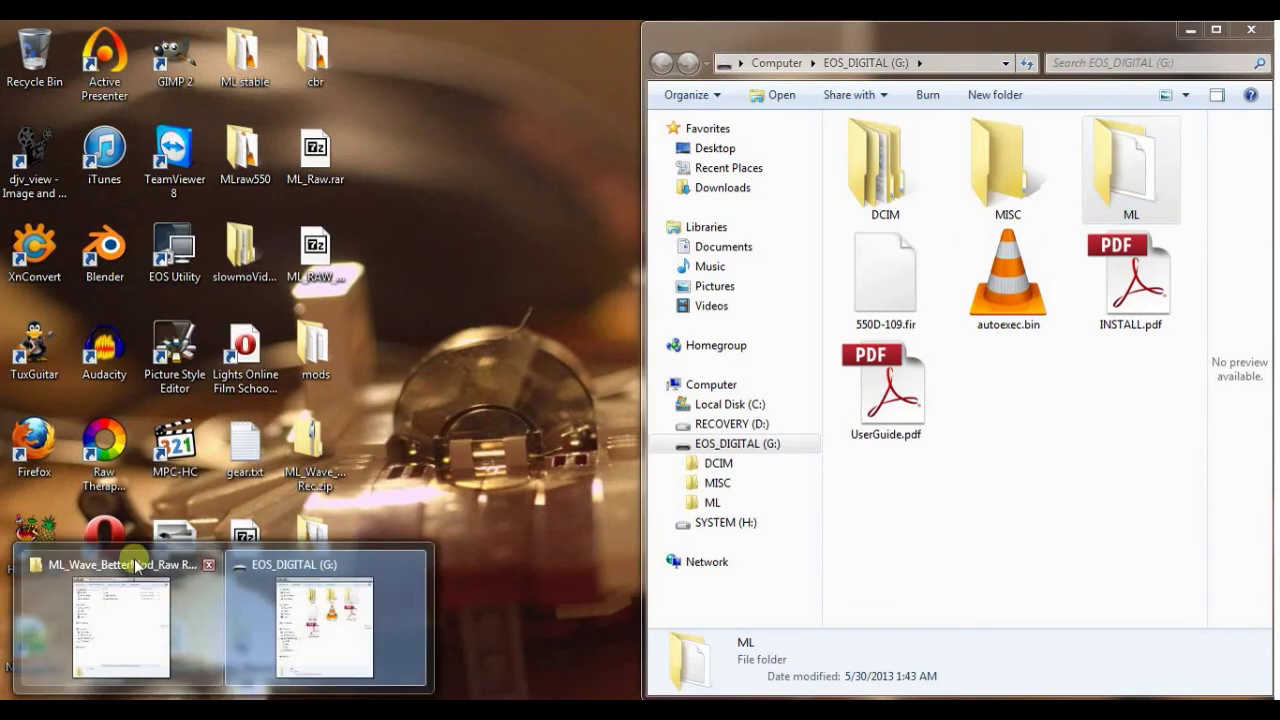
{"action": "left_click", "coordinate": [120, 615]}
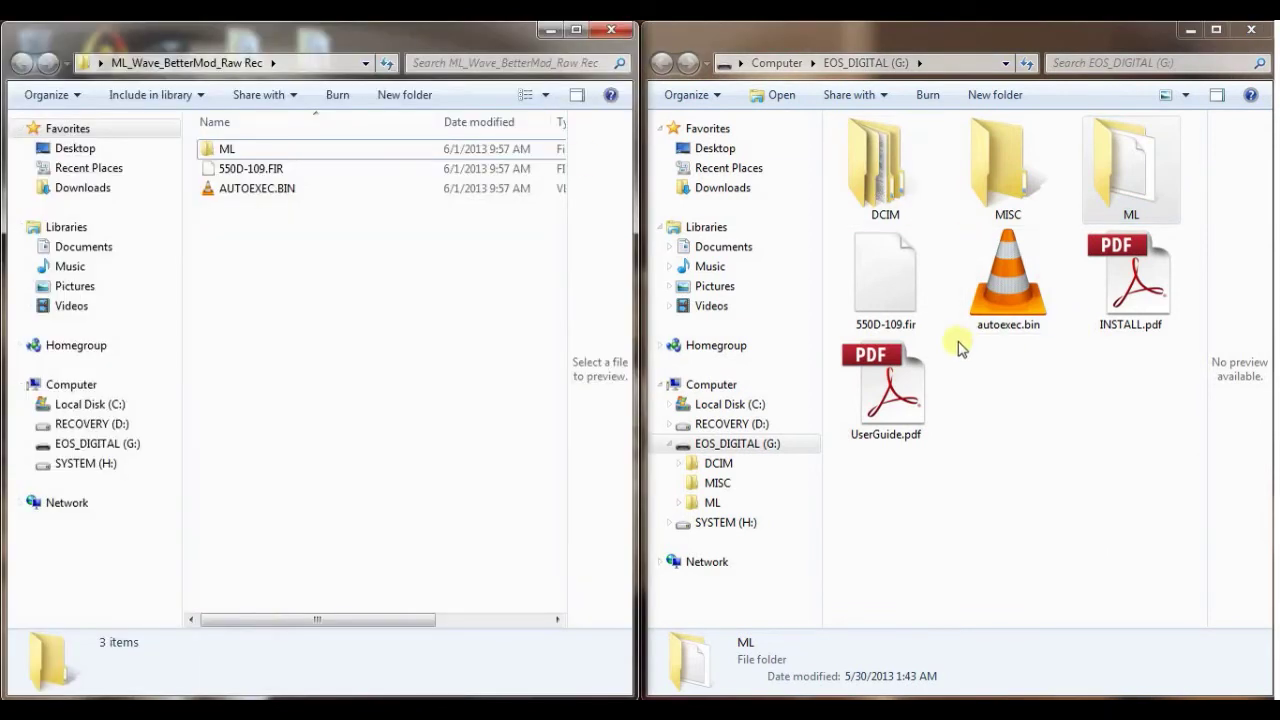
{"action": "left_click", "coordinate": [258, 190]}
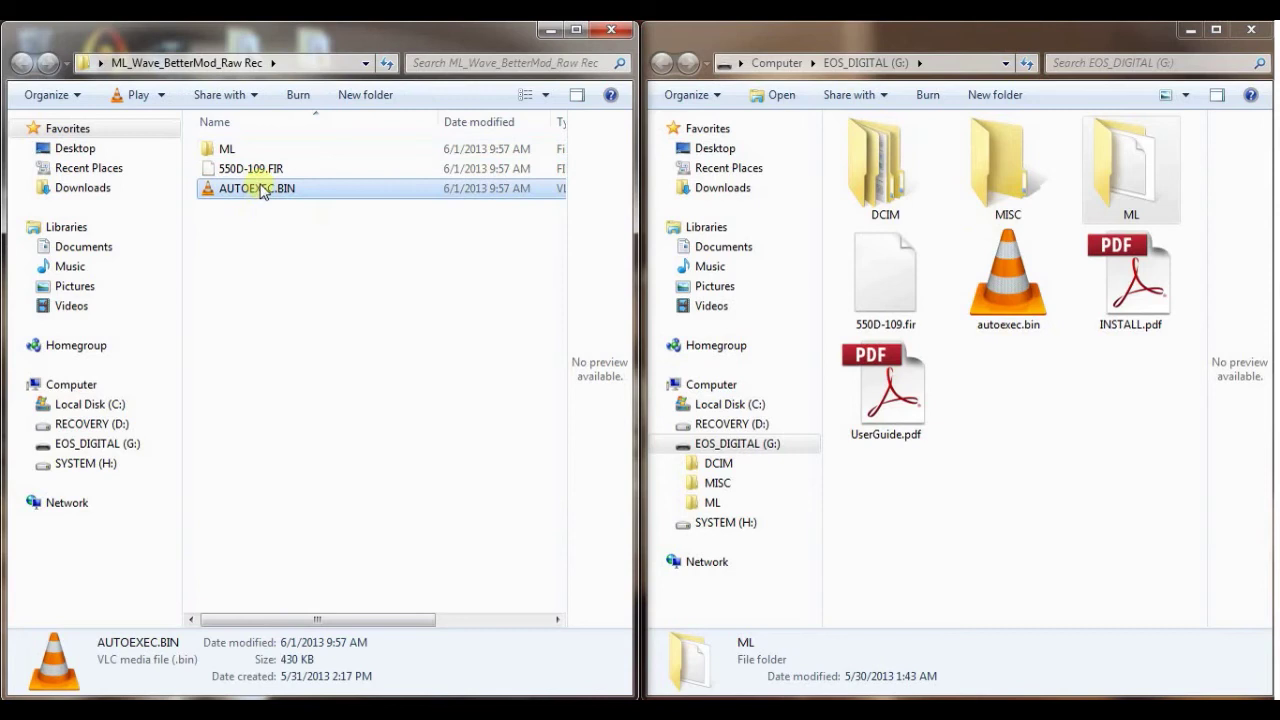
{"action": "left_click_drag", "start_coordinate": [262, 190], "coordinate": [1034, 471]}
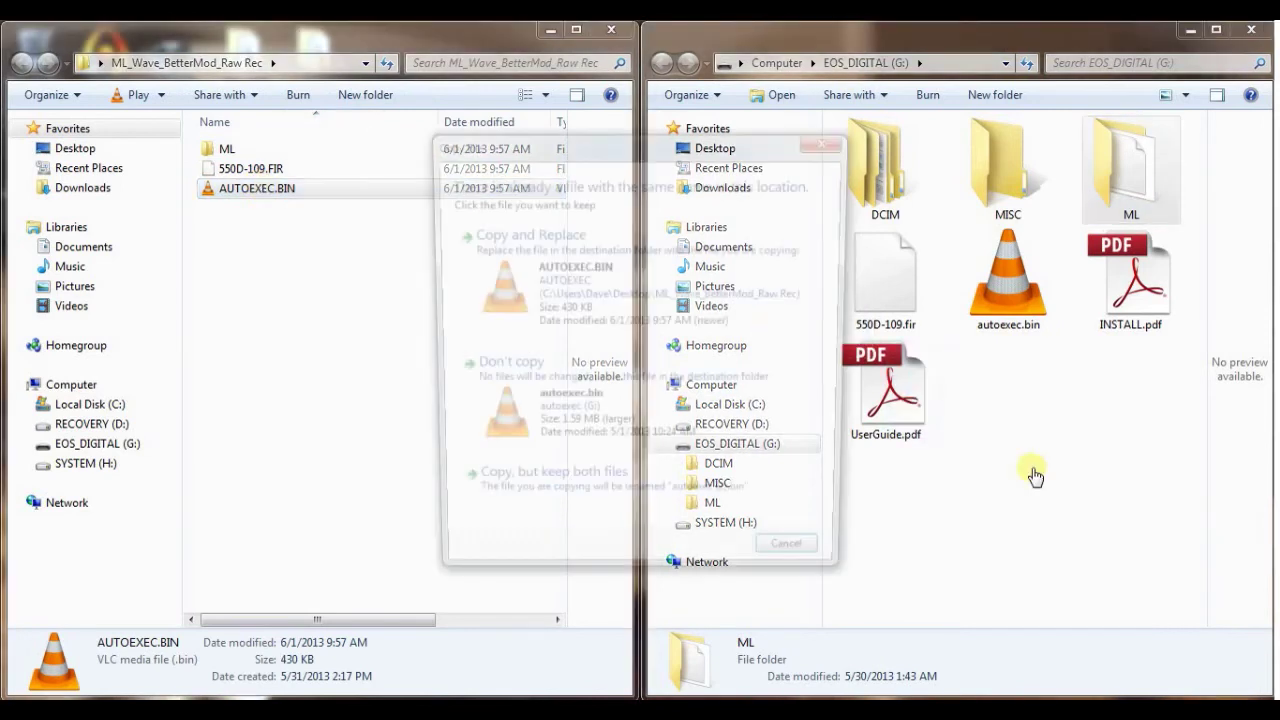
{"action": "left_click", "coordinate": [572, 276]}
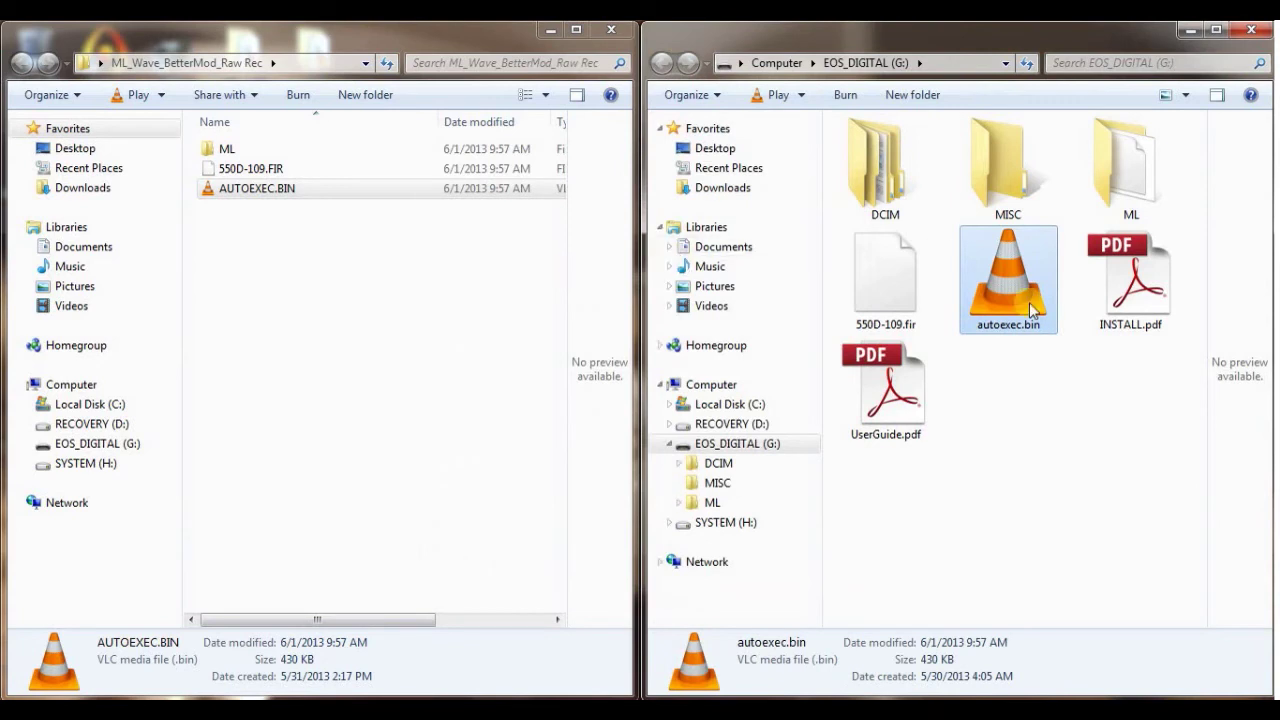
- Delete the old ML folder from the EOS_DIGITAL card
{"action": "left_click", "coordinate": [1145, 213]}
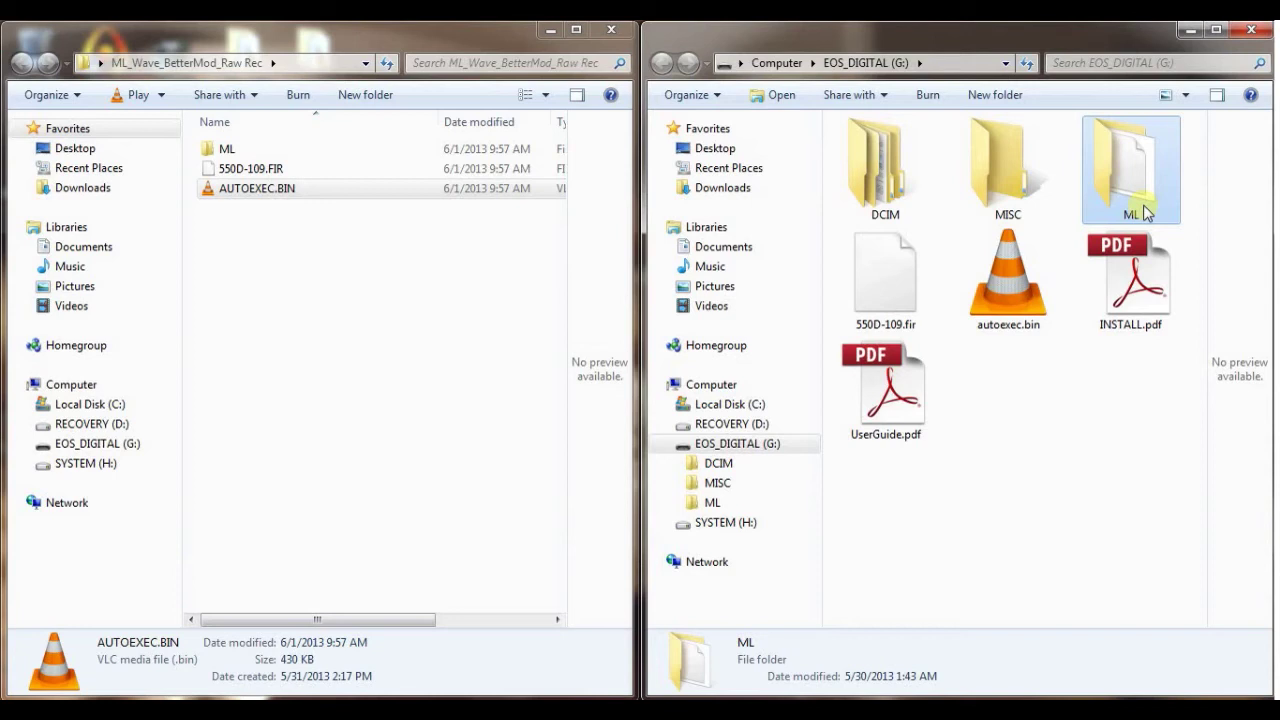
{"action": "key", "text": "Delete"}
{"action": "key", "text": "Escape"}
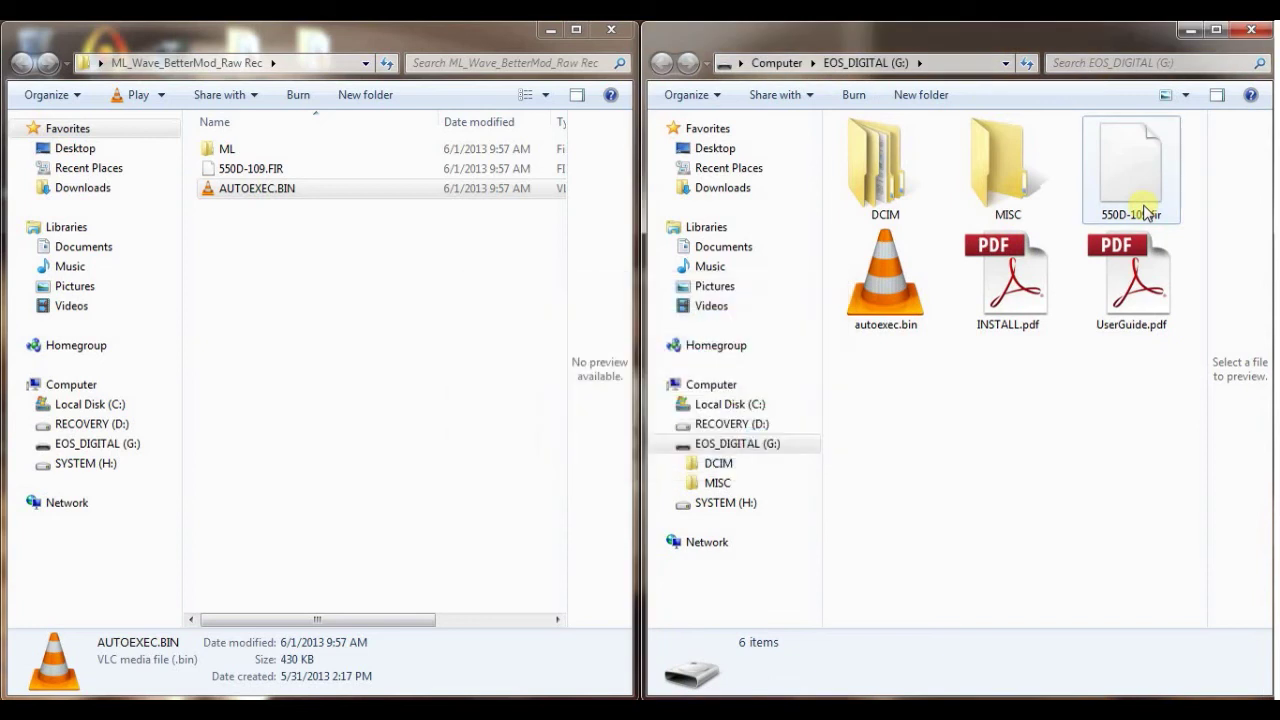
- Drag the raw build's ML folder onto the EOS_DIGITAL card, bringing it back to seven items
{"action": "left_click", "coordinate": [227, 157]}
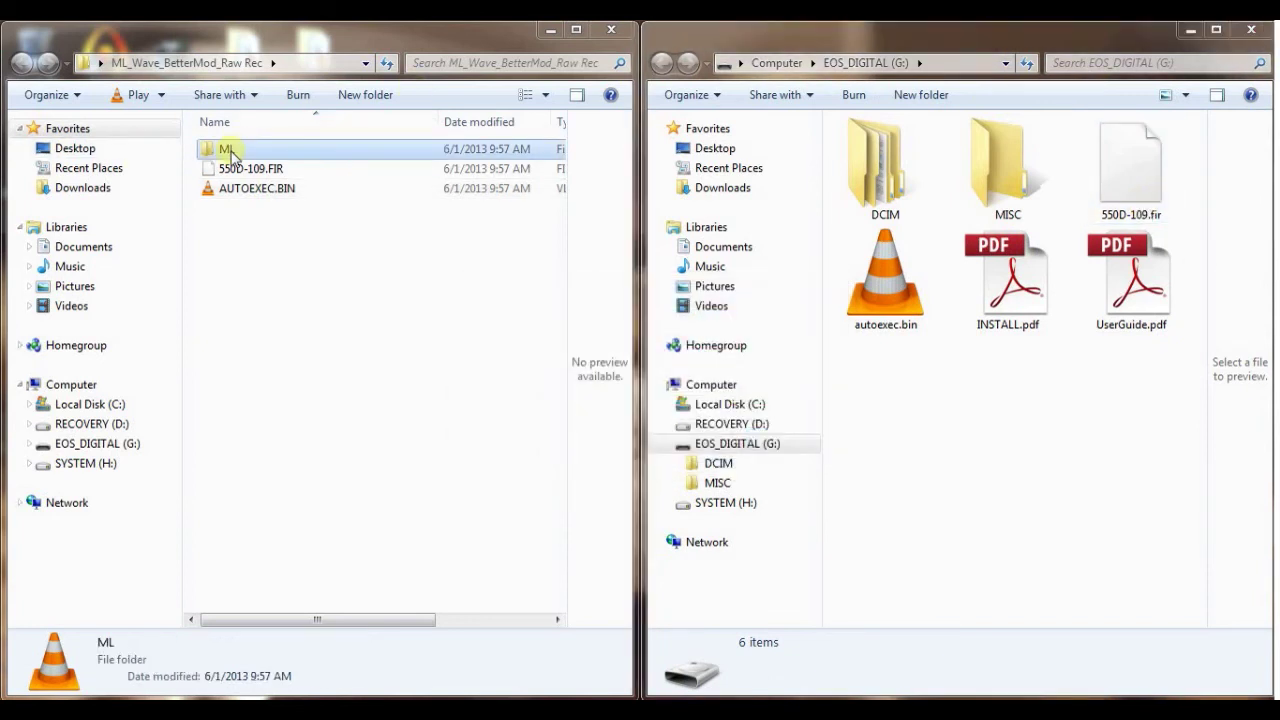
{"action": "left_click_drag", "start_coordinate": [227, 157], "coordinate": [980, 487]}
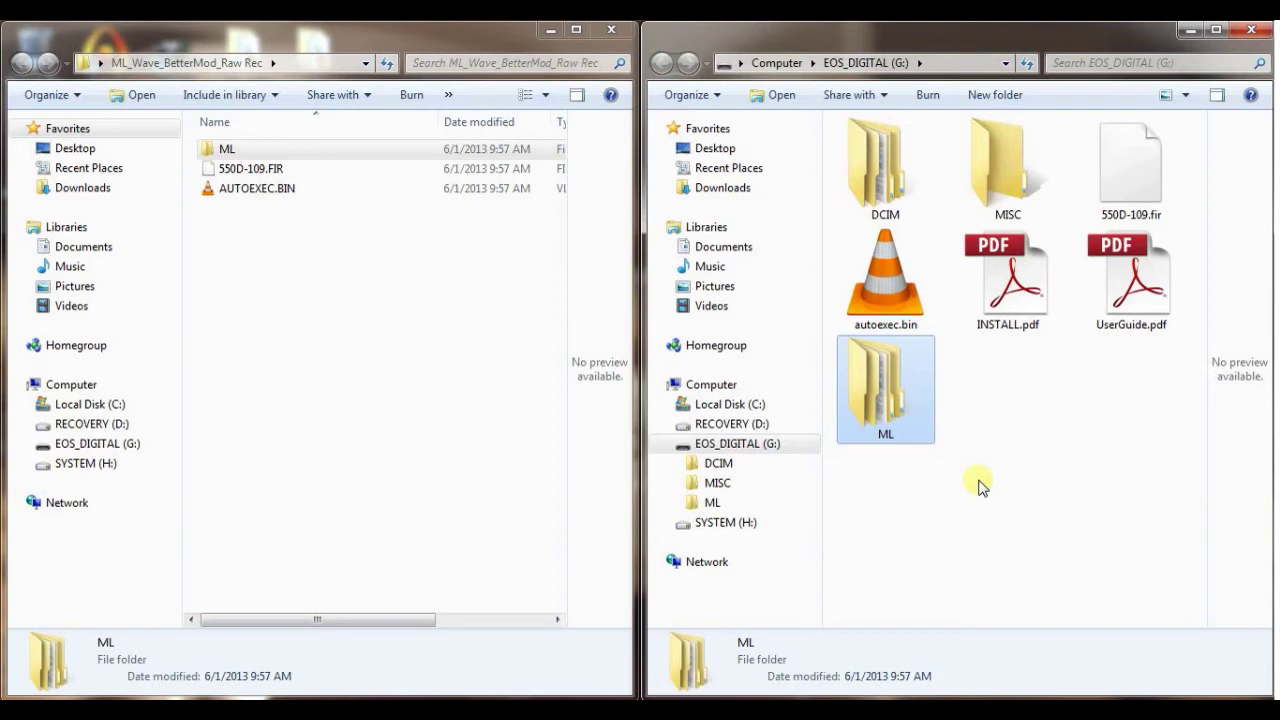
{"action": "left_click", "coordinate": [1006, 476]}
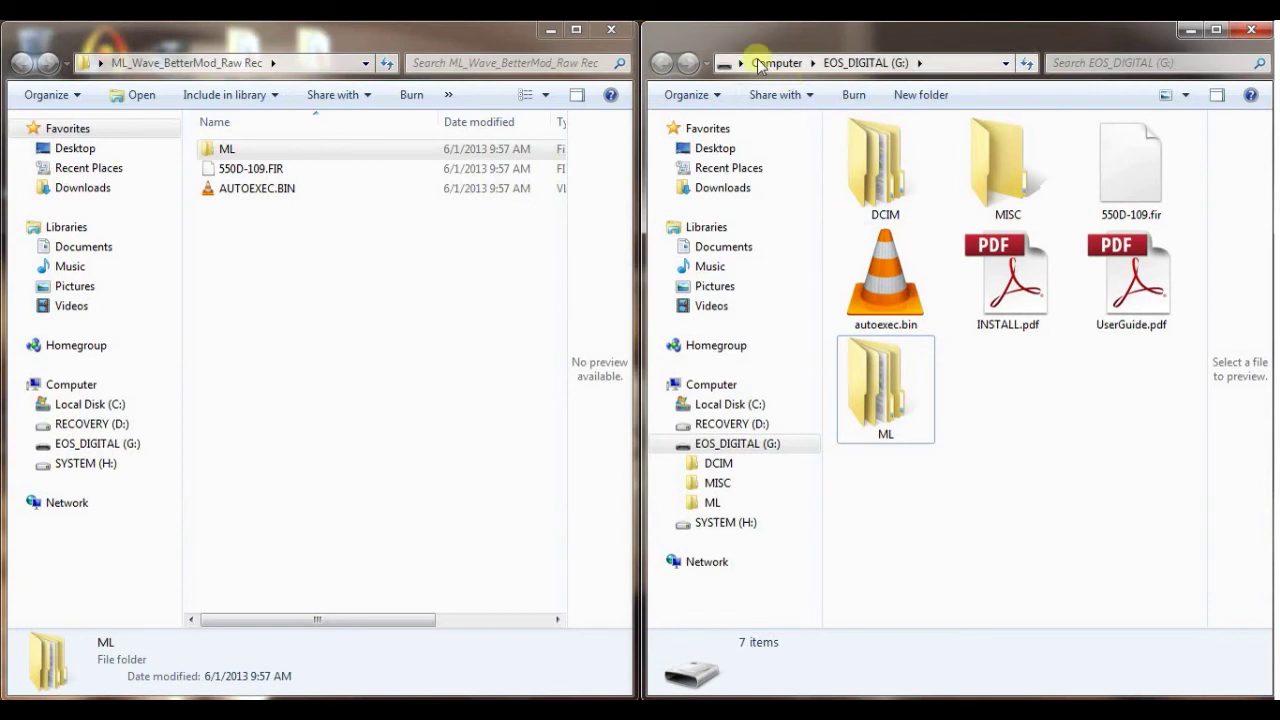
- Close the raw build folder window and maximize the EOS_DIGITAL (G:) window
{"action": "left_click", "coordinate": [611, 29]}
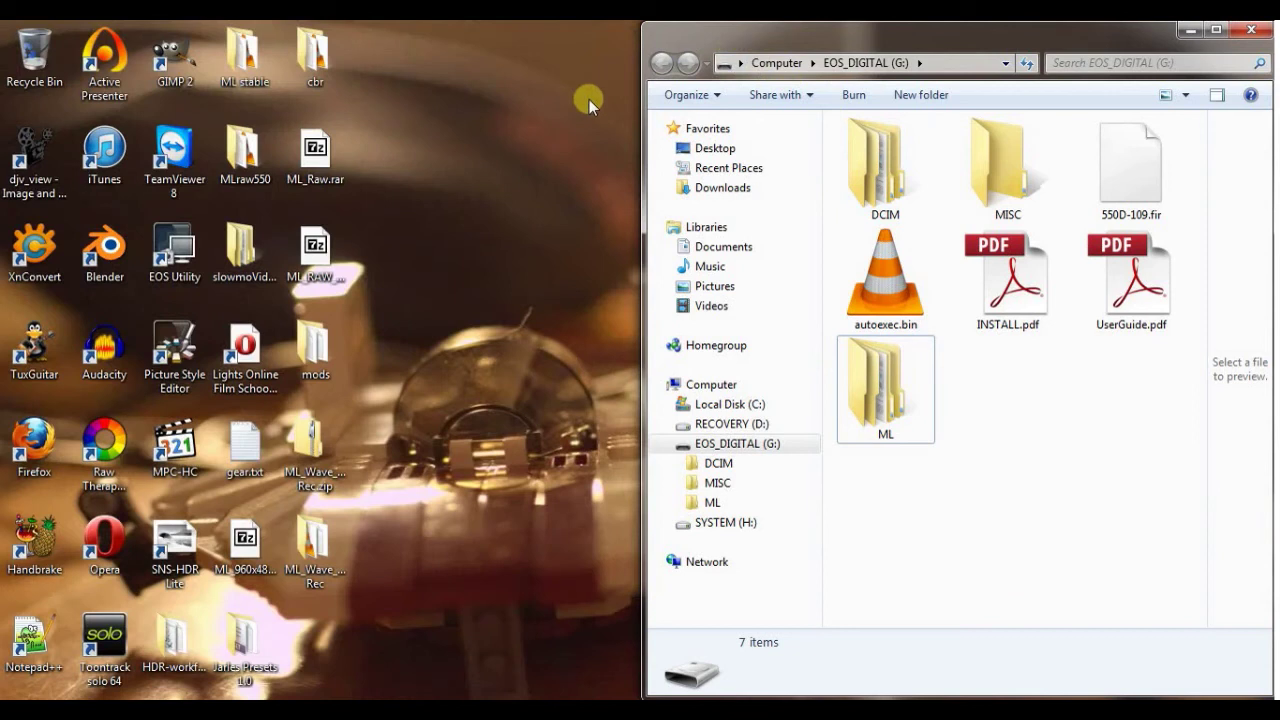
{"action": "left_click", "coordinate": [1216, 31]}
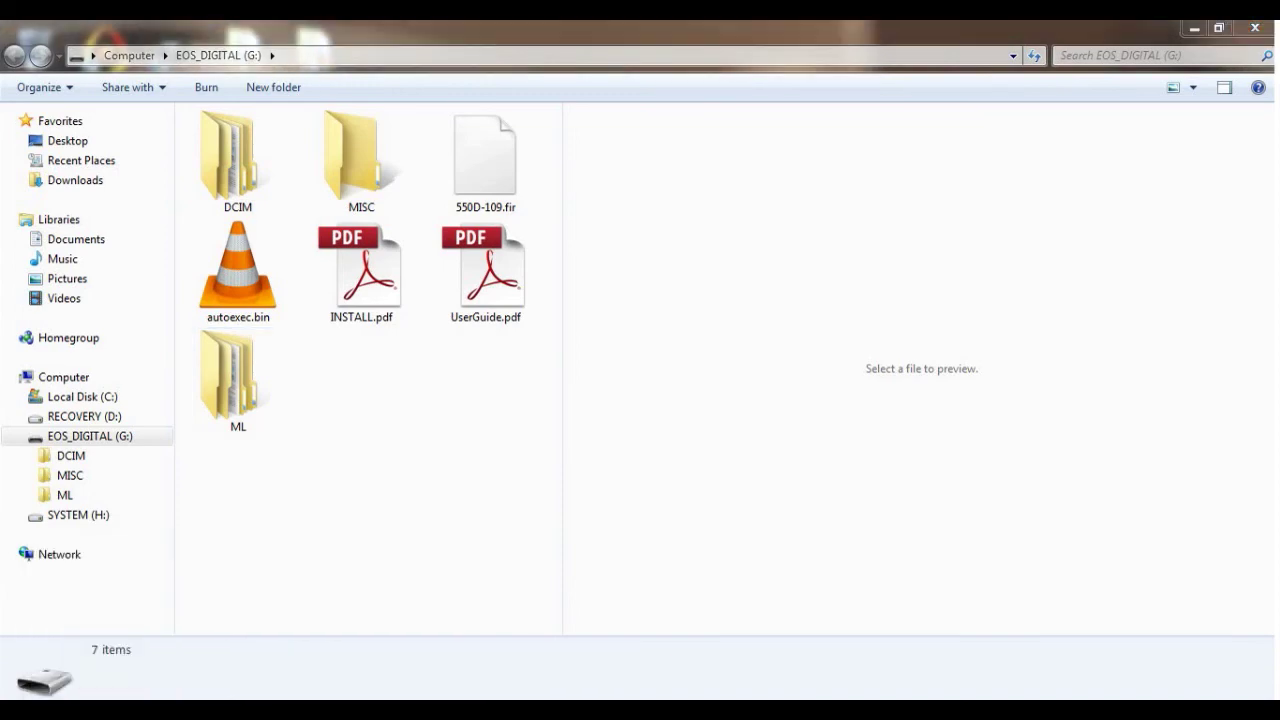
- Return to Firefox and read the 550D raw video thread replies recommending the Raw rec build
{"action": "key", "text": "alt+Tab"}
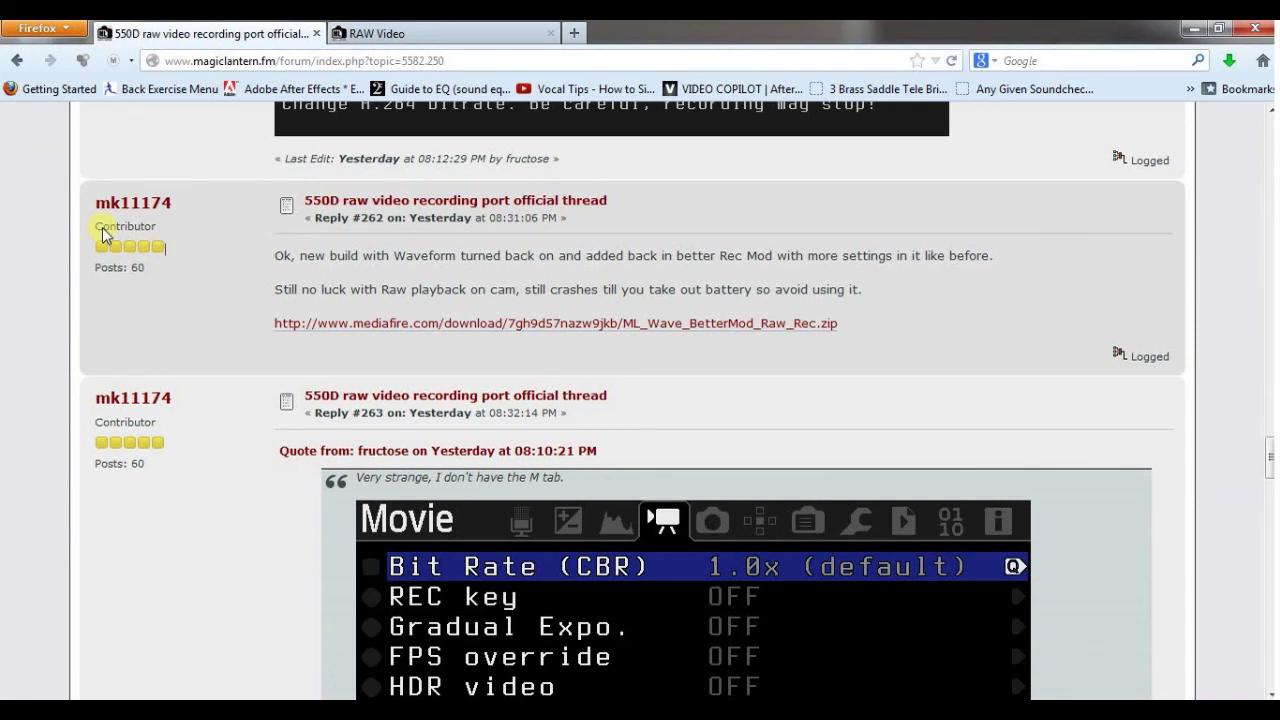
{"action": "scroll", "coordinate": [166, 277], "scroll_direction": "up", "scroll_amount": 6}
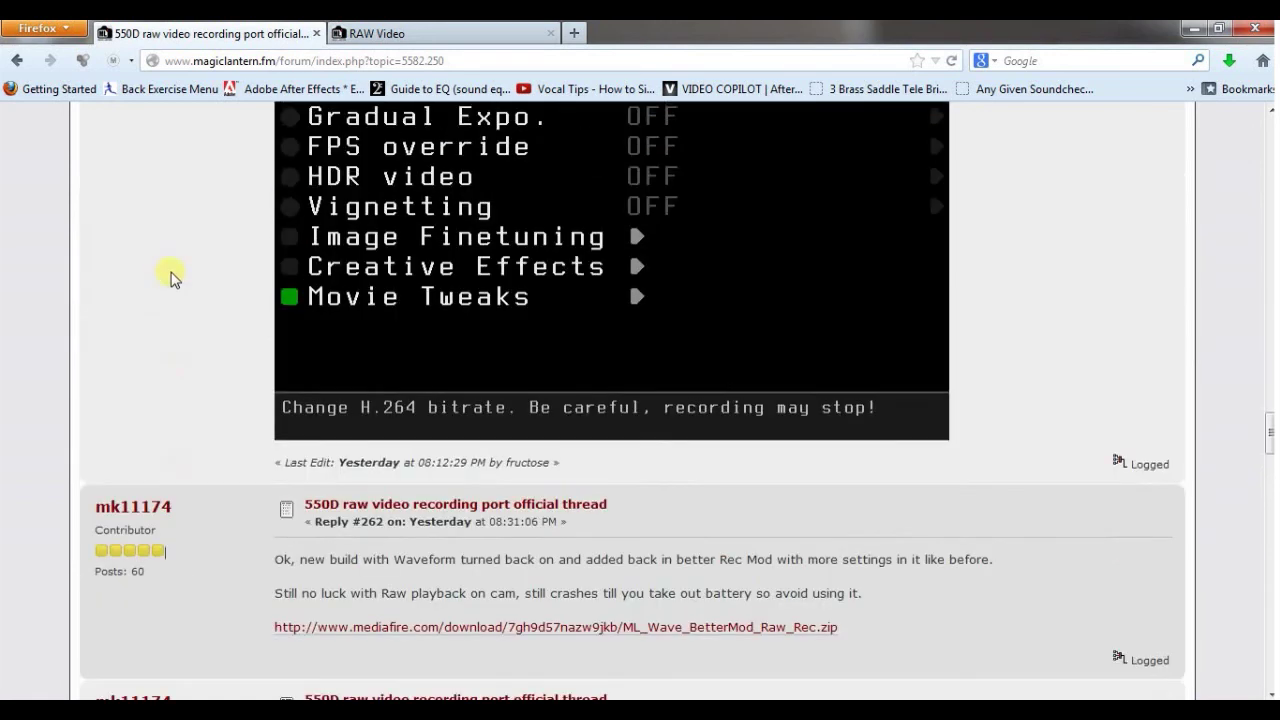
{"action": "scroll", "coordinate": [166, 277], "scroll_direction": "down", "scroll_amount": 6}
{"action": "scroll", "coordinate": [157, 298], "scroll_direction": "down", "scroll_amount": 2}
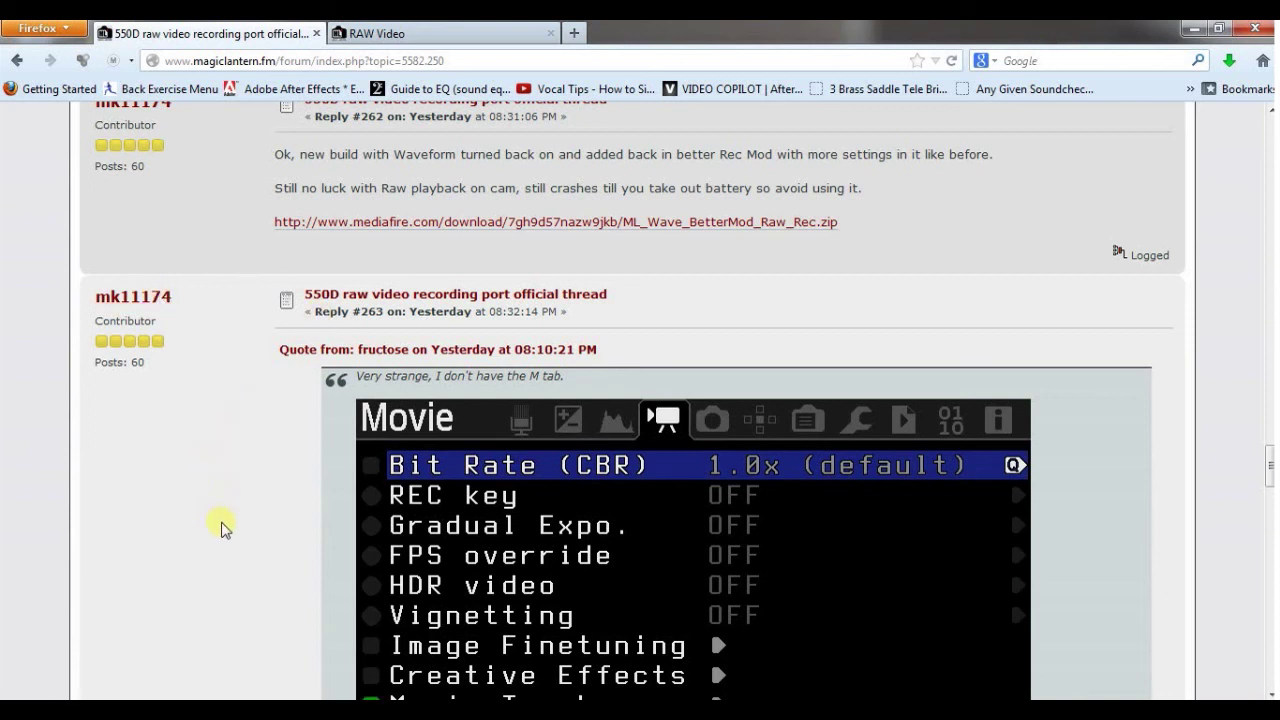
{"action": "scroll", "coordinate": [221, 525], "scroll_direction": "down", "scroll_amount": 3}
{"action": "scroll", "coordinate": [223, 530], "scroll_direction": "up", "scroll_amount": 8}
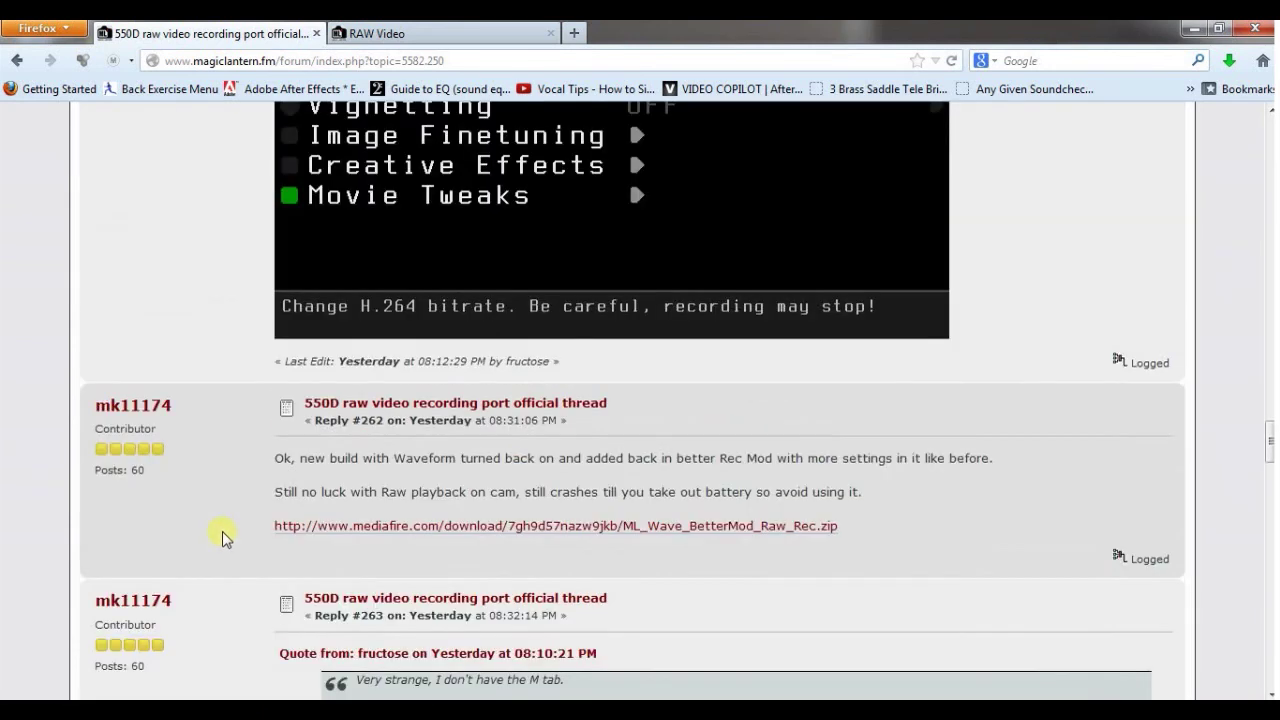
{"action": "scroll", "coordinate": [223, 536], "scroll_direction": "down", "scroll_amount": 7}
{"action": "scroll", "coordinate": [245, 570], "scroll_direction": "down", "scroll_amount": 4}
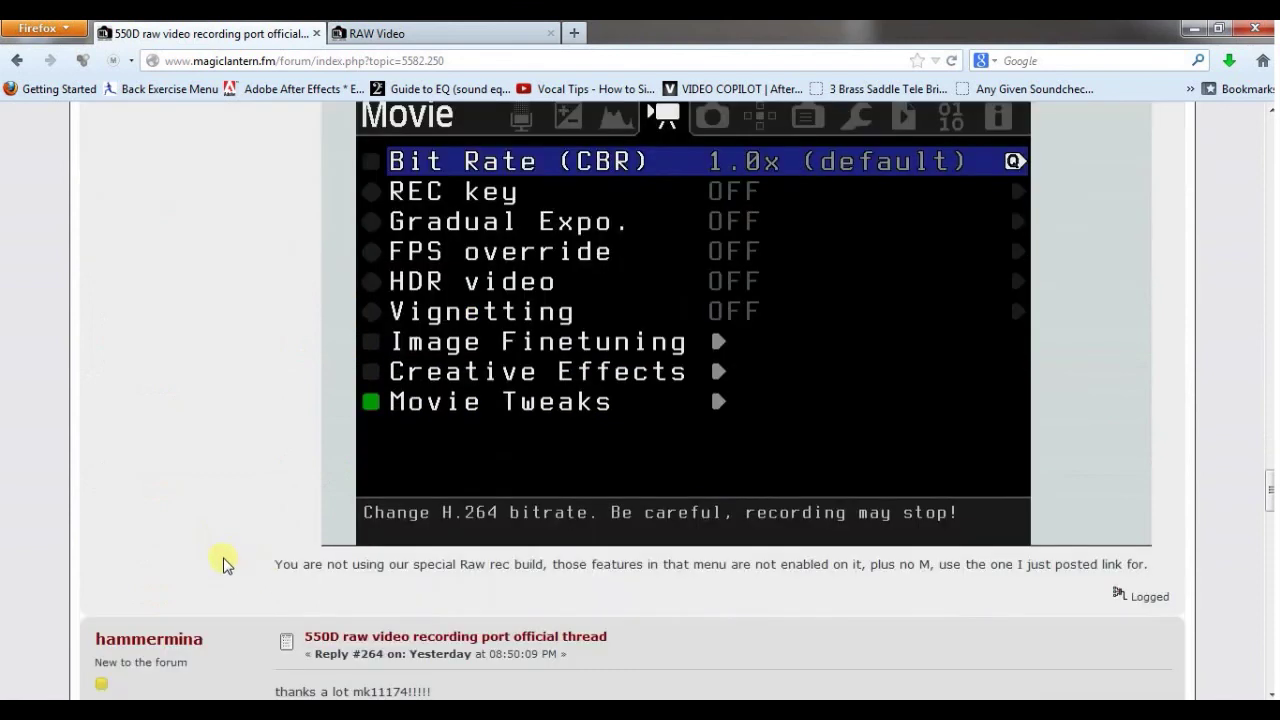
{"action": "scroll", "coordinate": [223, 565], "scroll_direction": "down", "scroll_amount": 7}
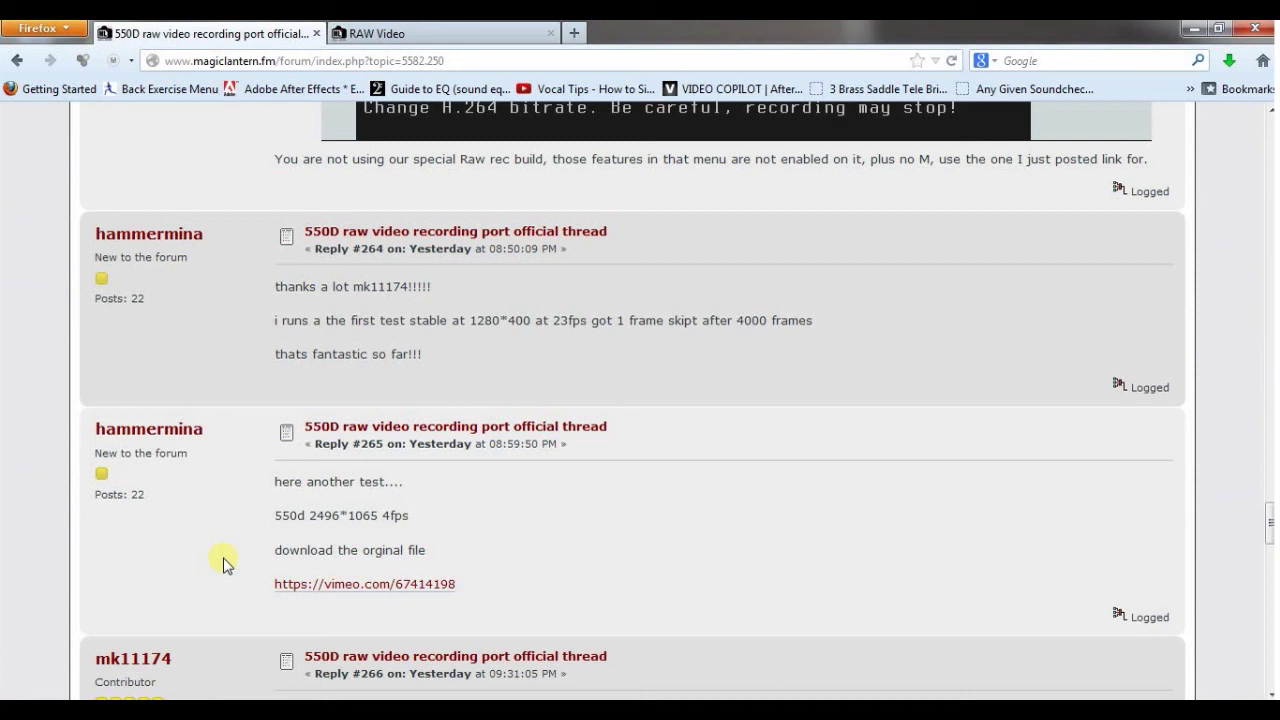
{"action": "scroll", "coordinate": [222, 563], "scroll_direction": "up", "scroll_amount": 10}
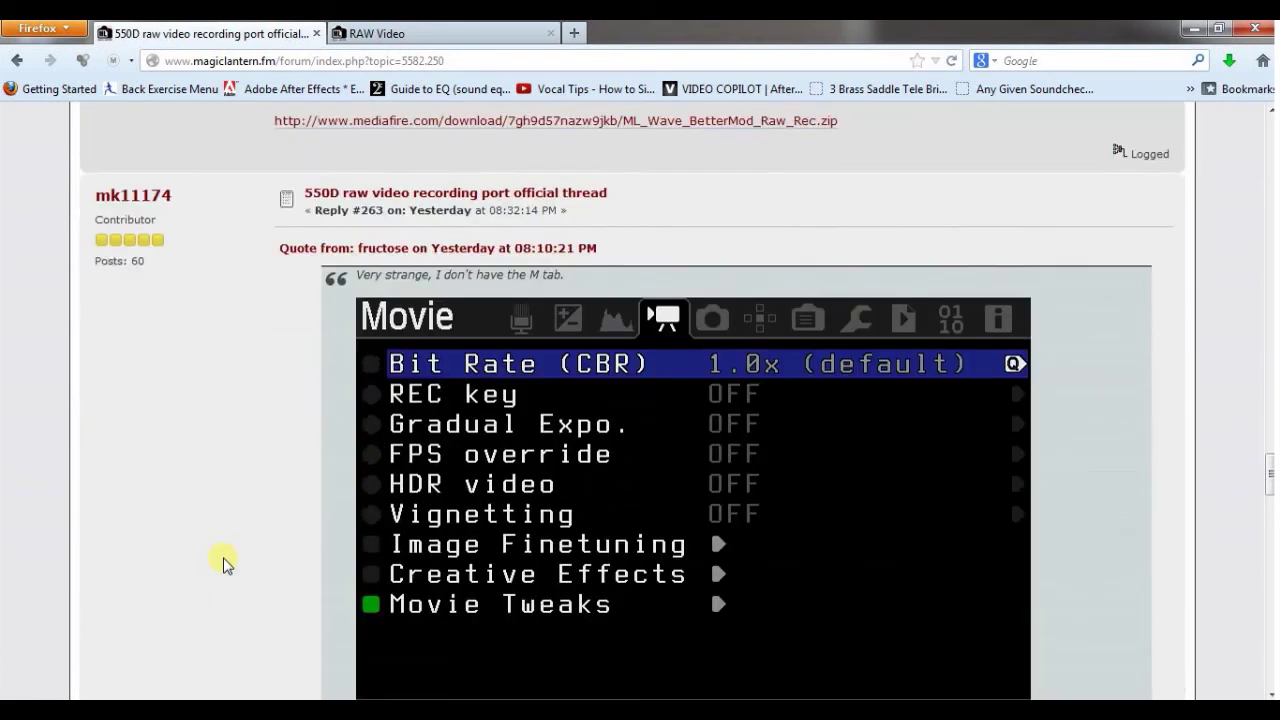
{"action": "scroll", "coordinate": [224, 565], "scroll_direction": "down", "scroll_amount": 2}
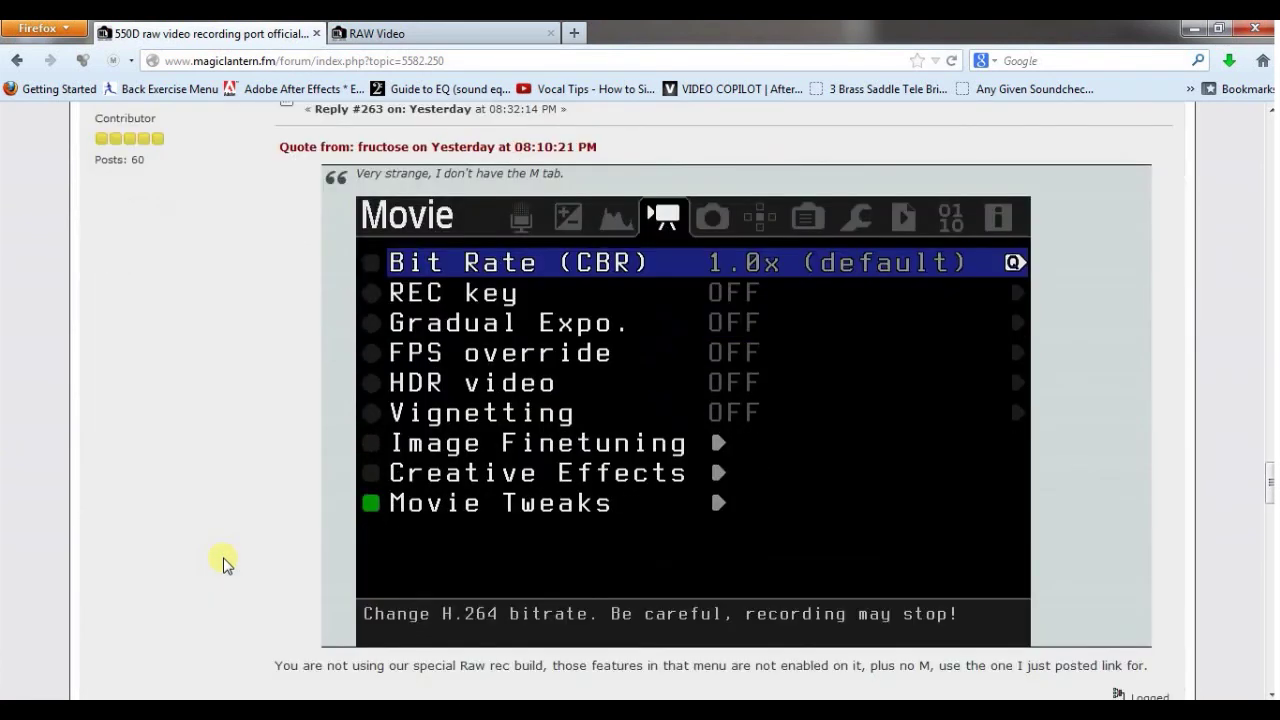